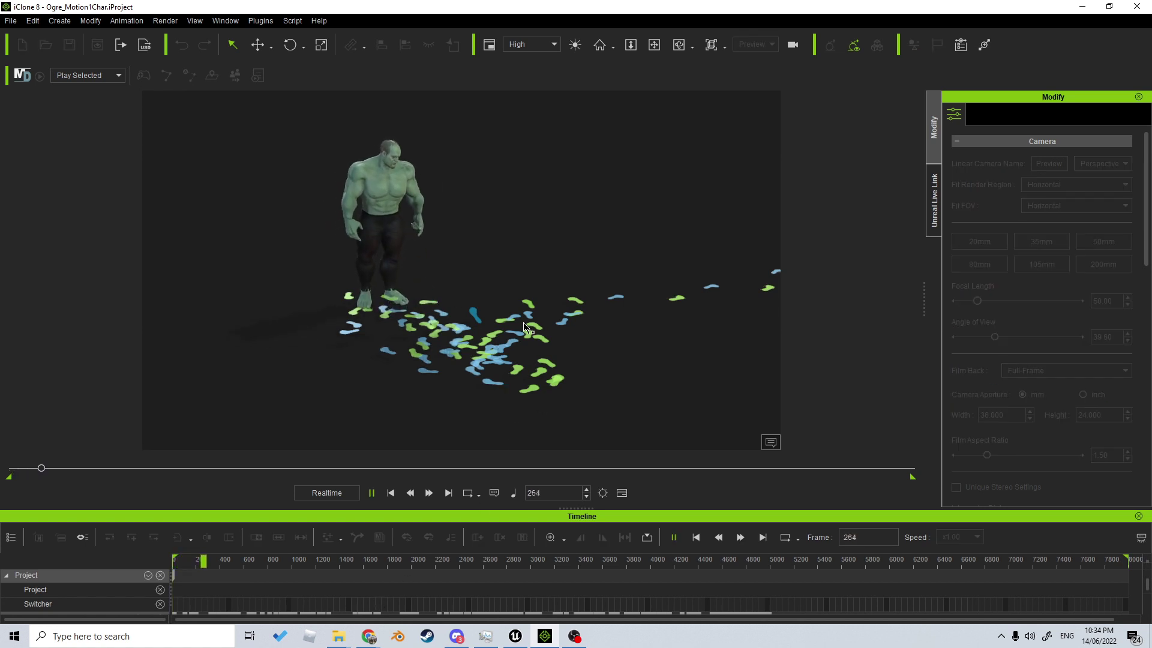
Select the ogre, show the Unreal Live Link transfer list, and bring Unreal Engine forward.
click(387, 204)
click(261, 21)
mouse_move(313, 71)
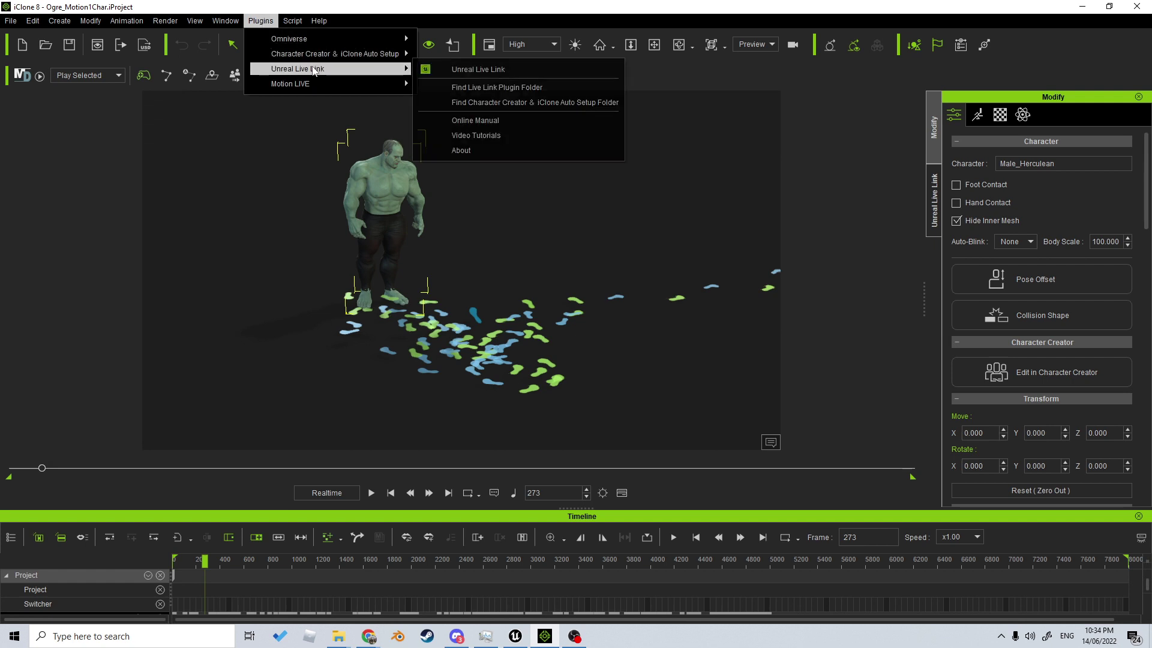
click(453, 70)
click(899, 233)
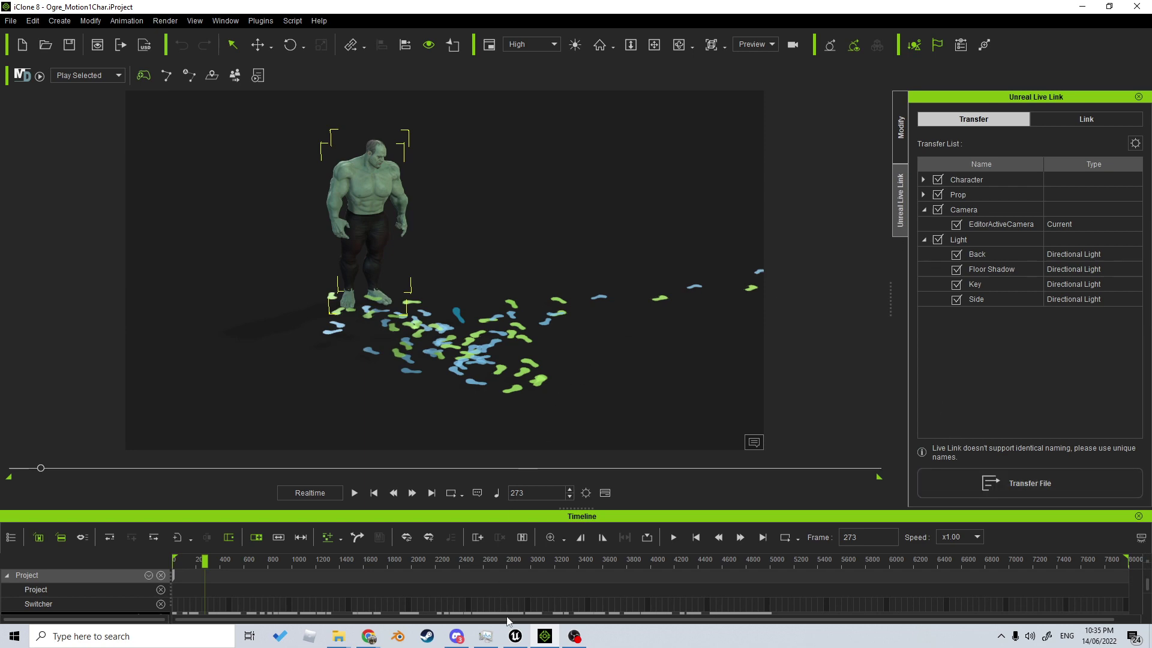
click(514, 638)
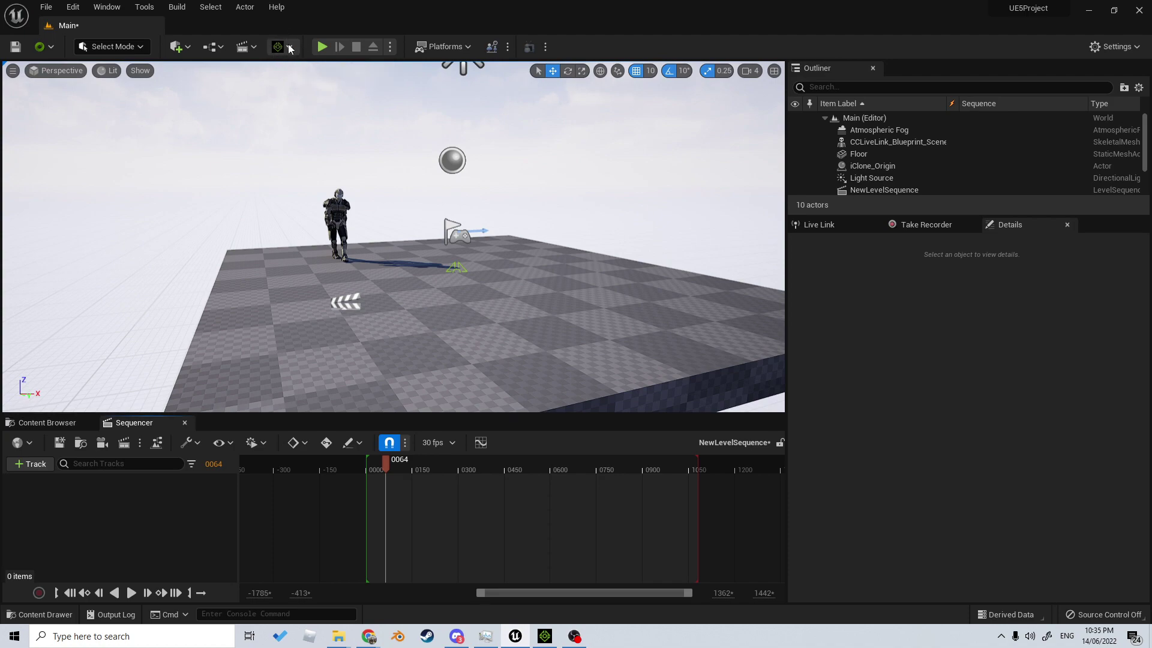
Search the Marketplace for 'iclone' and open the iClone Unreal Live Link product page.
click(545, 636)
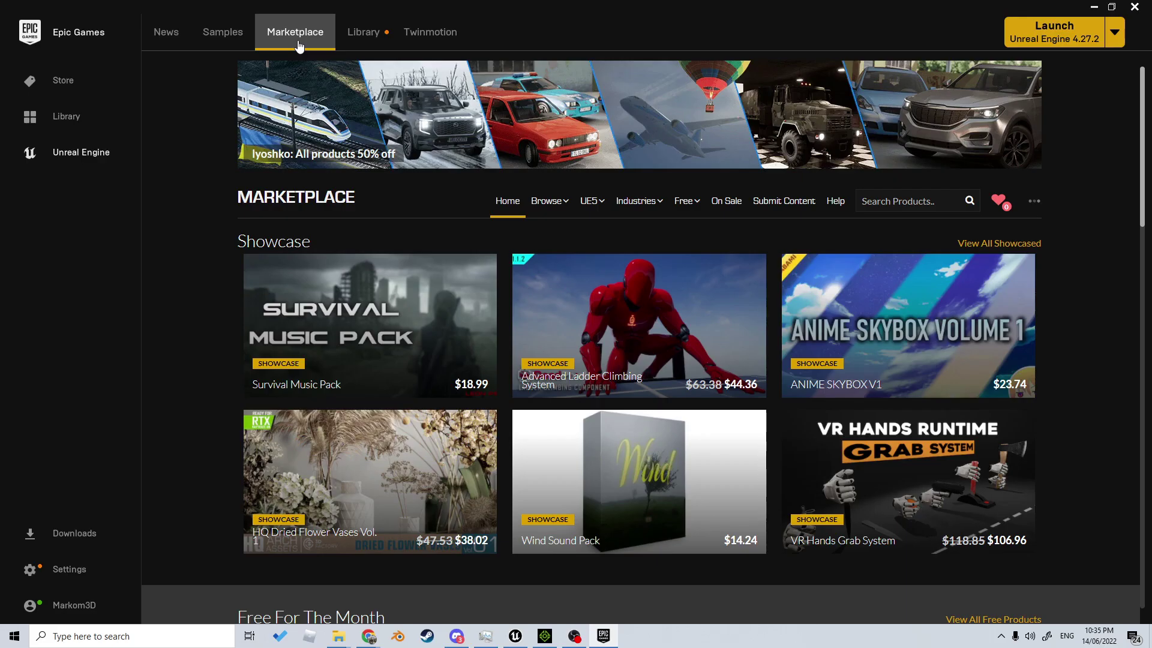
click(895, 201)
text(iclone)
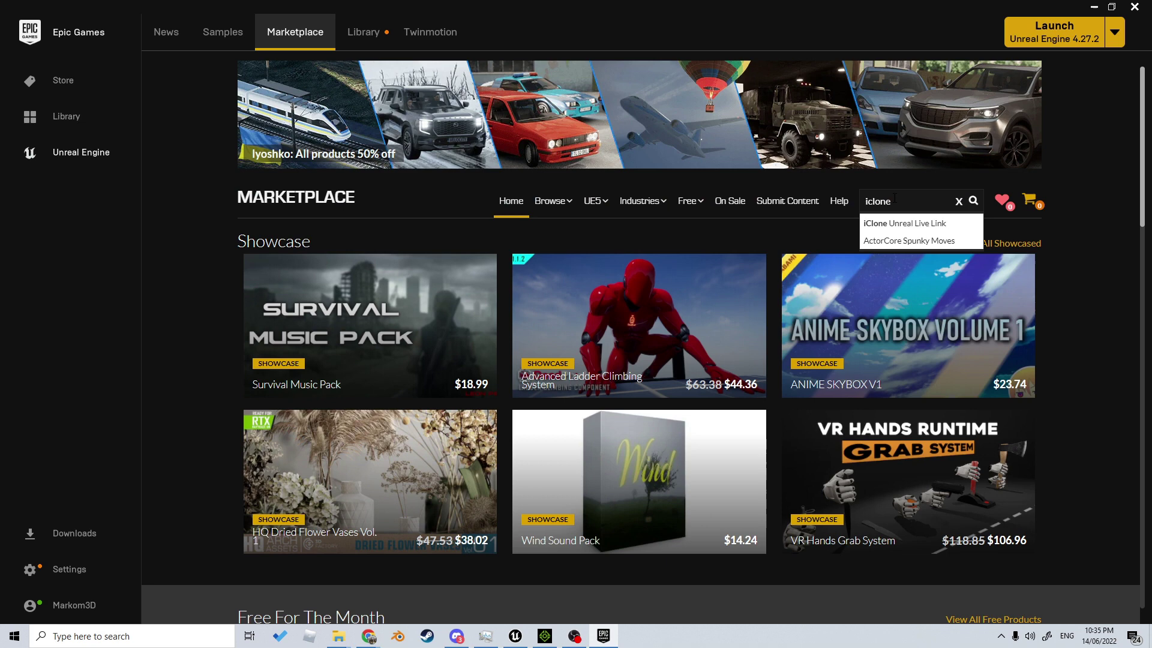
click(920, 224)
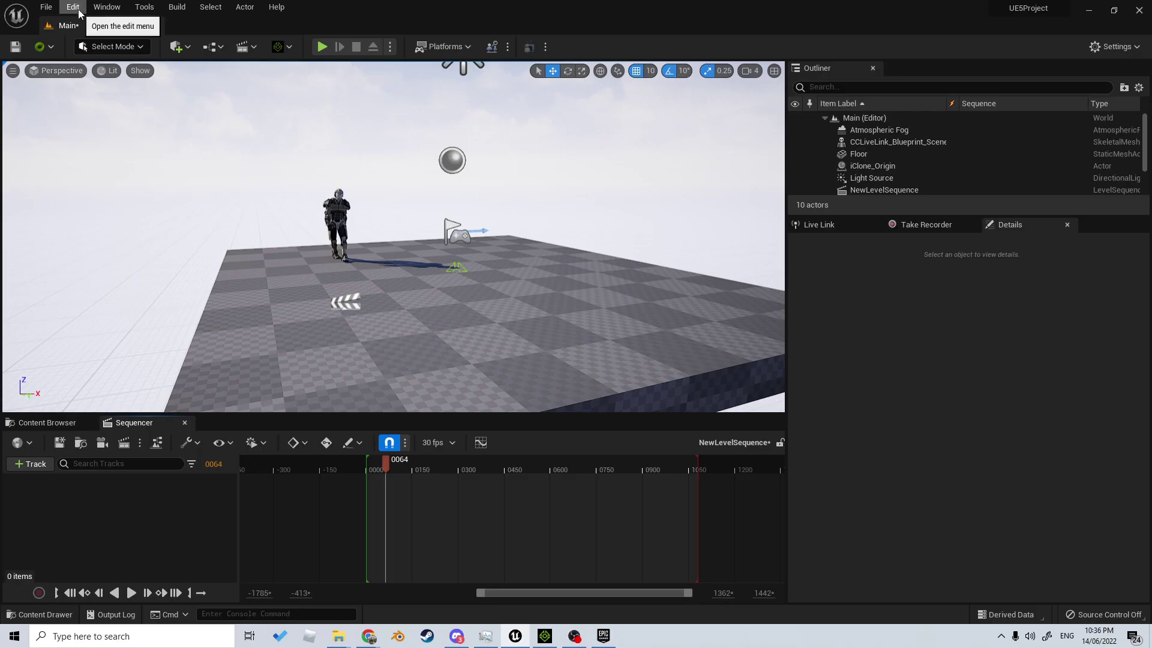
Check the Plugins browser for the iClone Live Link plugin.
click(79, 8)
click(120, 198)
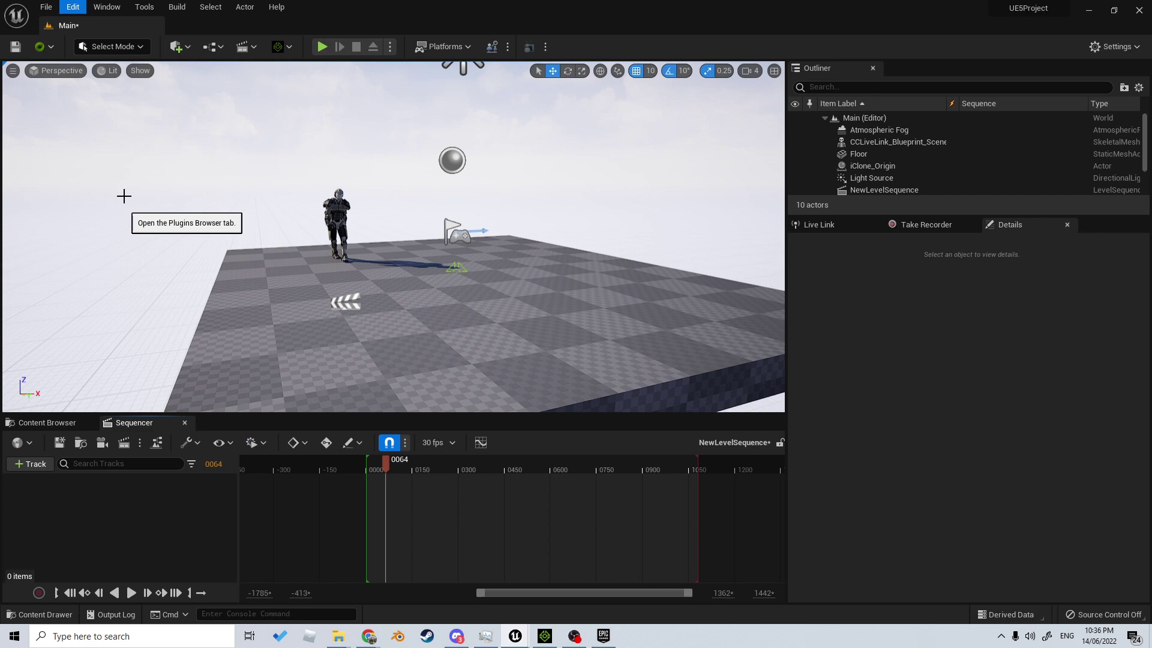
click(271, 72)
text(lone)
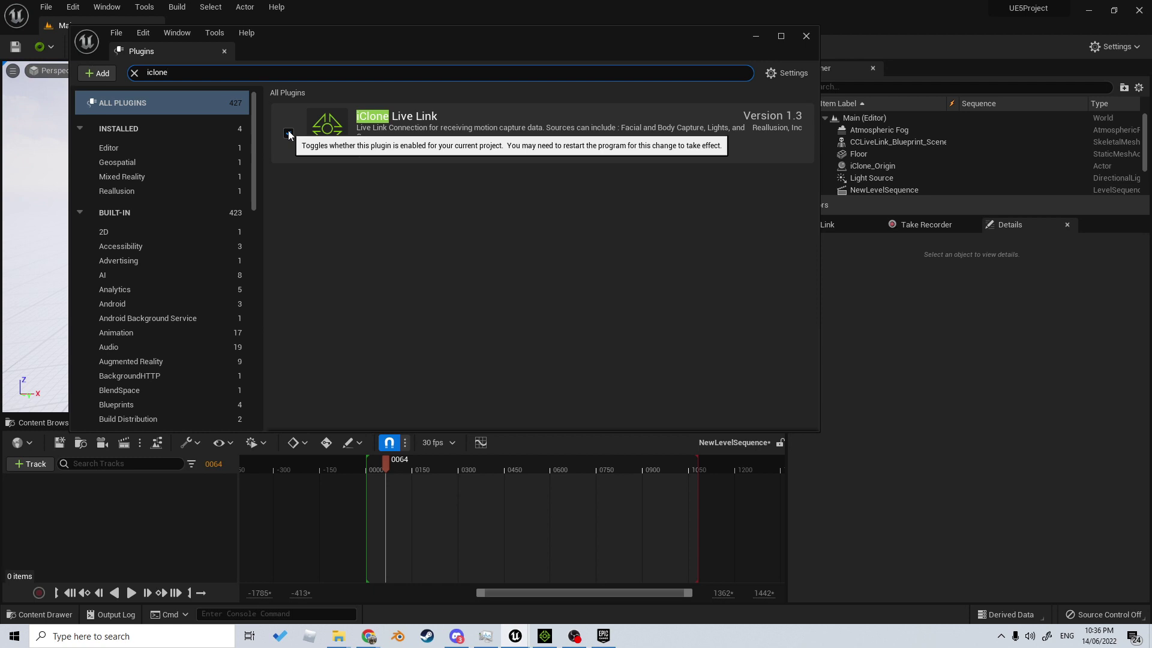
click(806, 36)
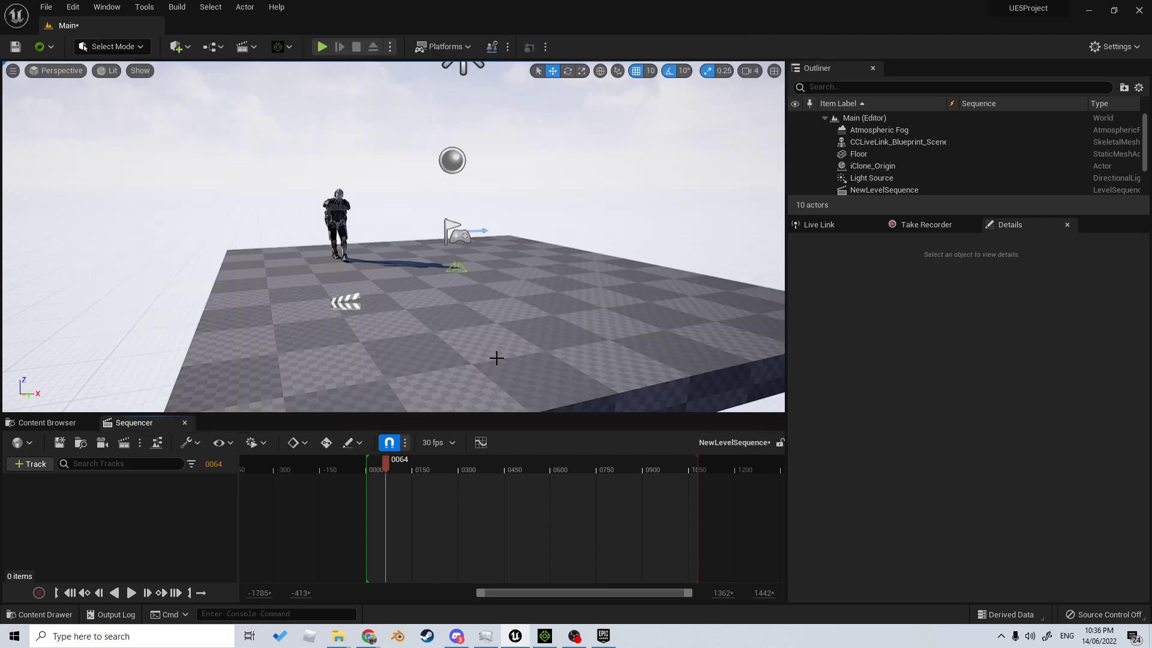
Add an iClone LiveLink source on port 54321 in the Live Link panel.
click(108, 8)
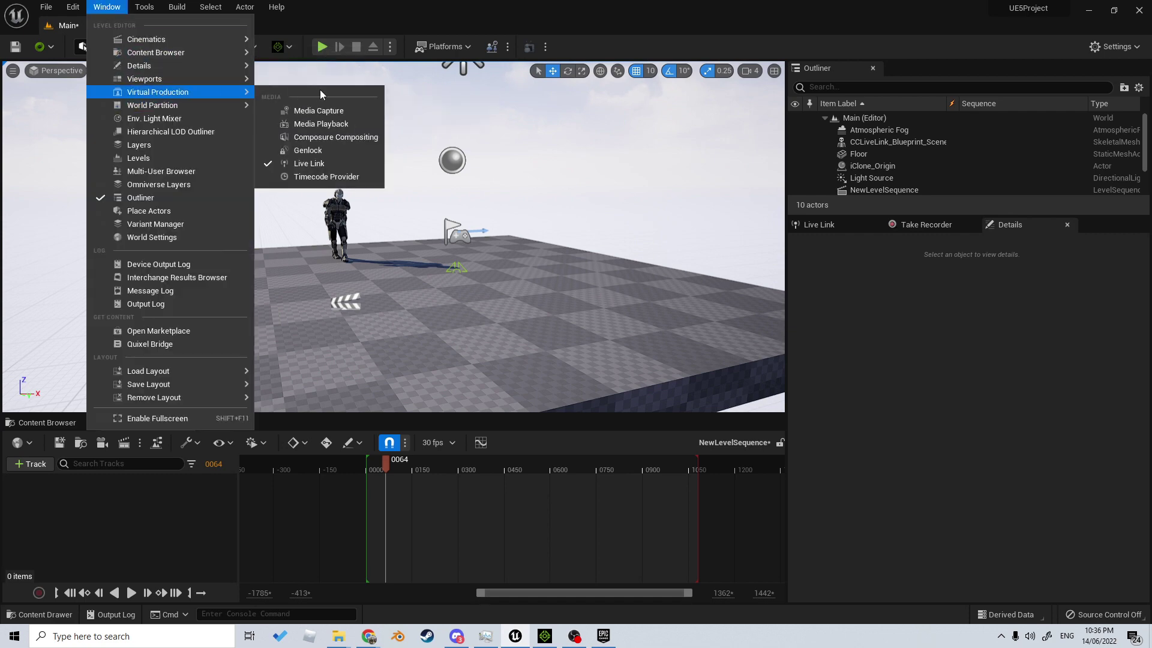
click(339, 170)
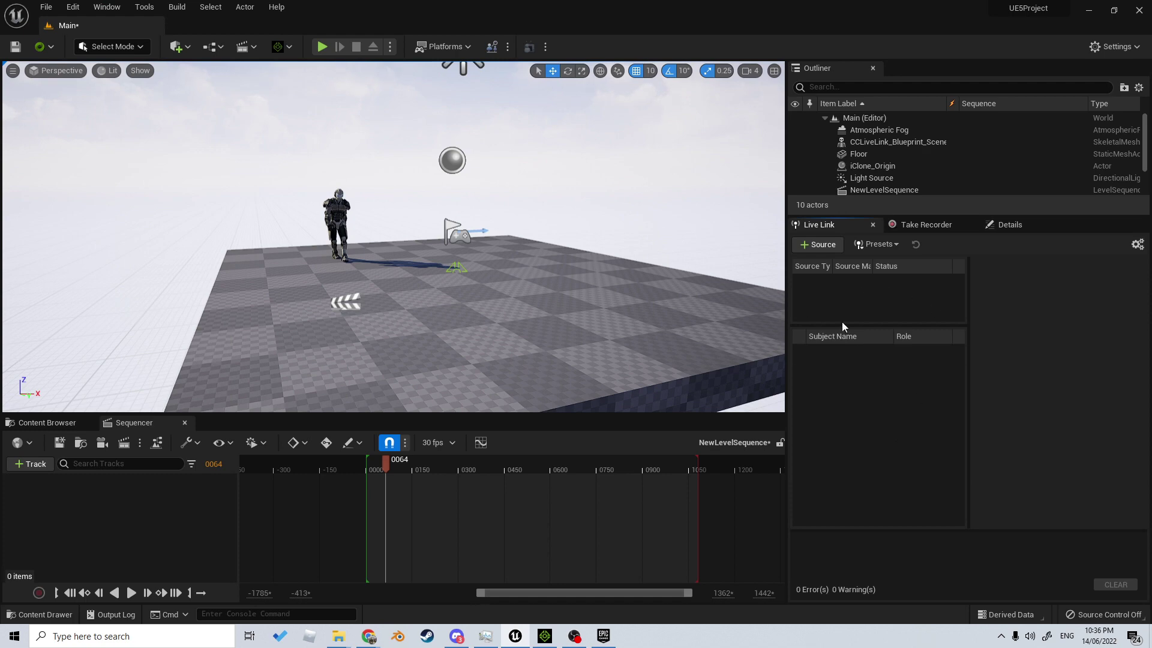
click(829, 244)
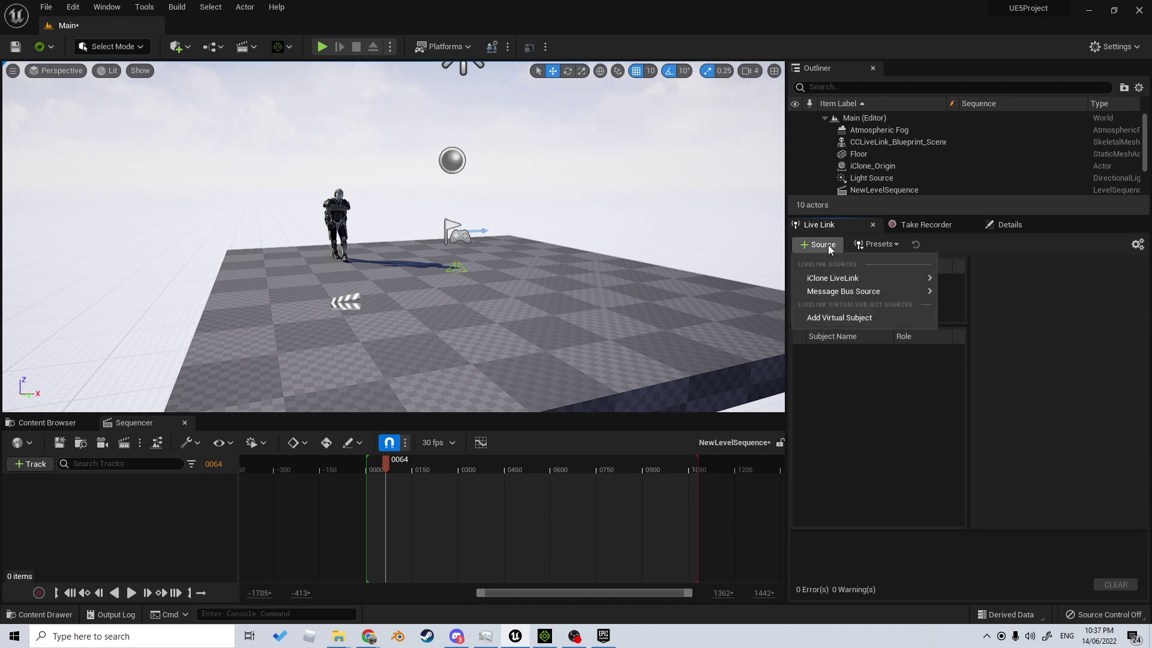
mouse_move(848, 275)
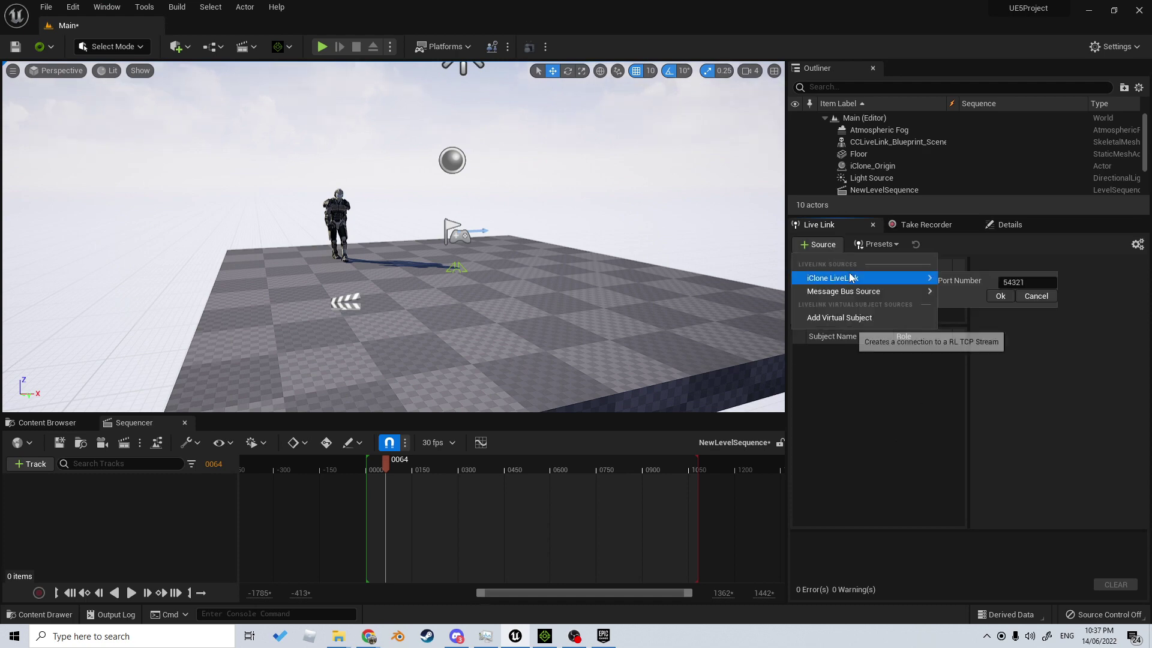
click(1000, 296)
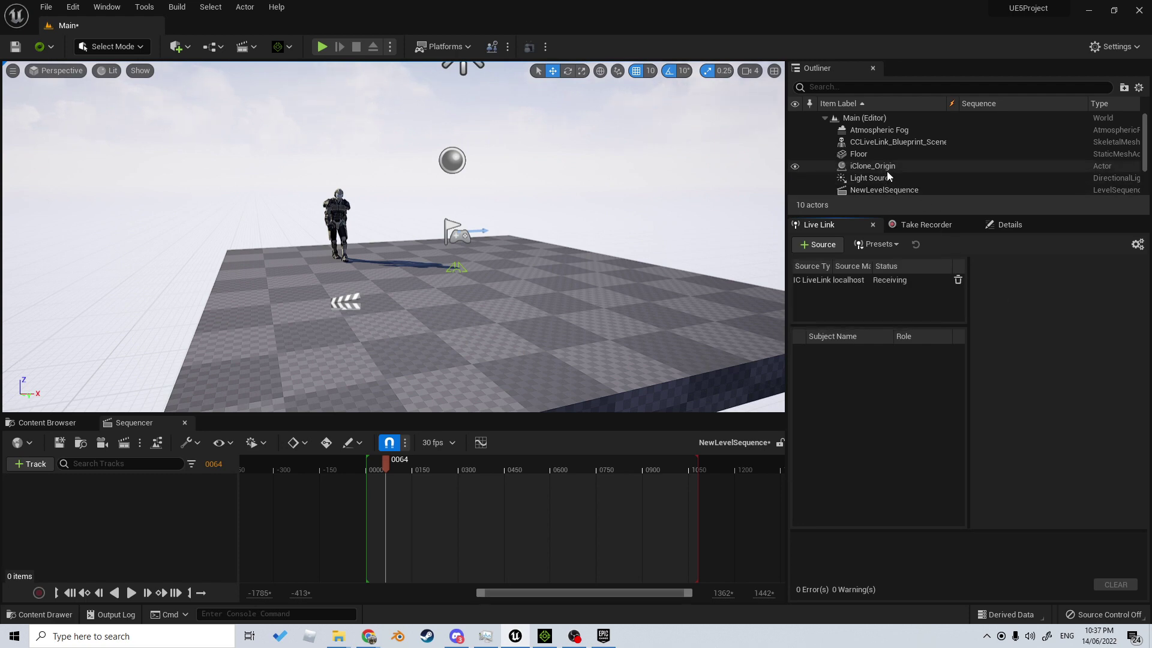
click(545, 636)
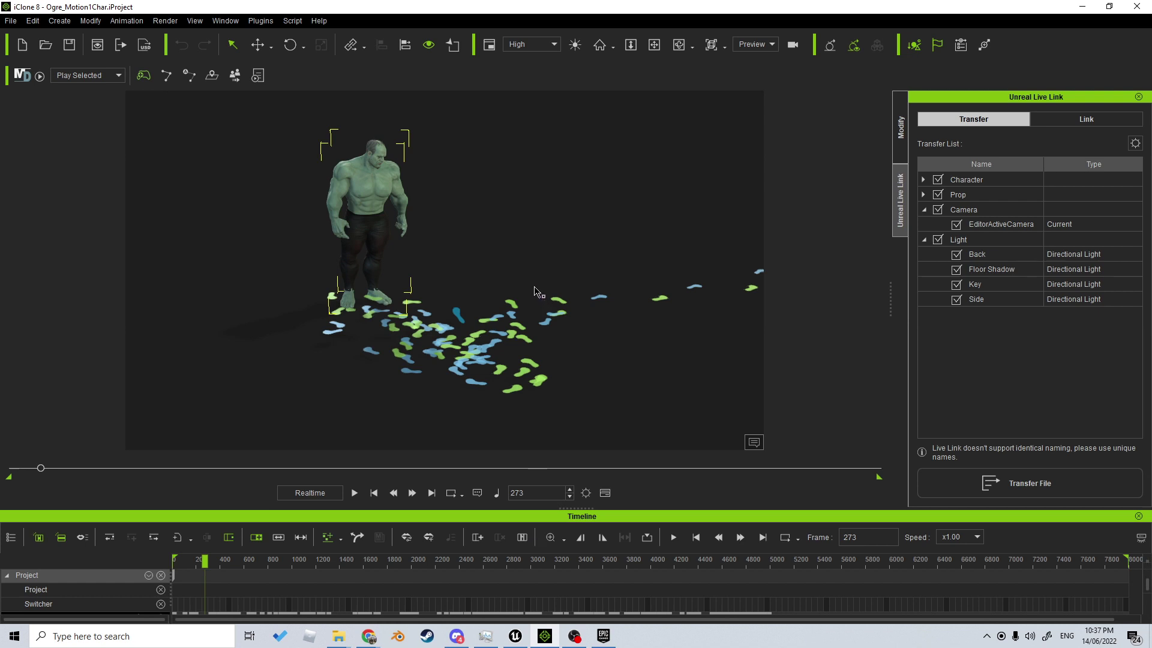
Exclude the camera and Back, Floor Shadow, Key and Side lights, then activate the link.
click(1100, 121)
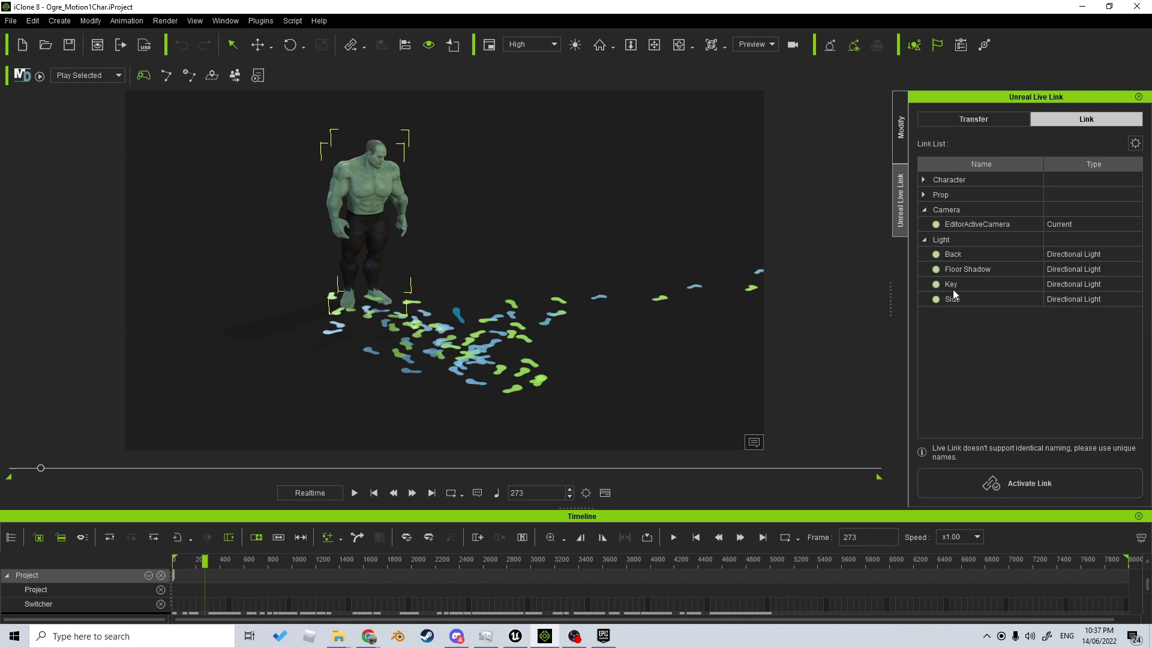
click(928, 176)
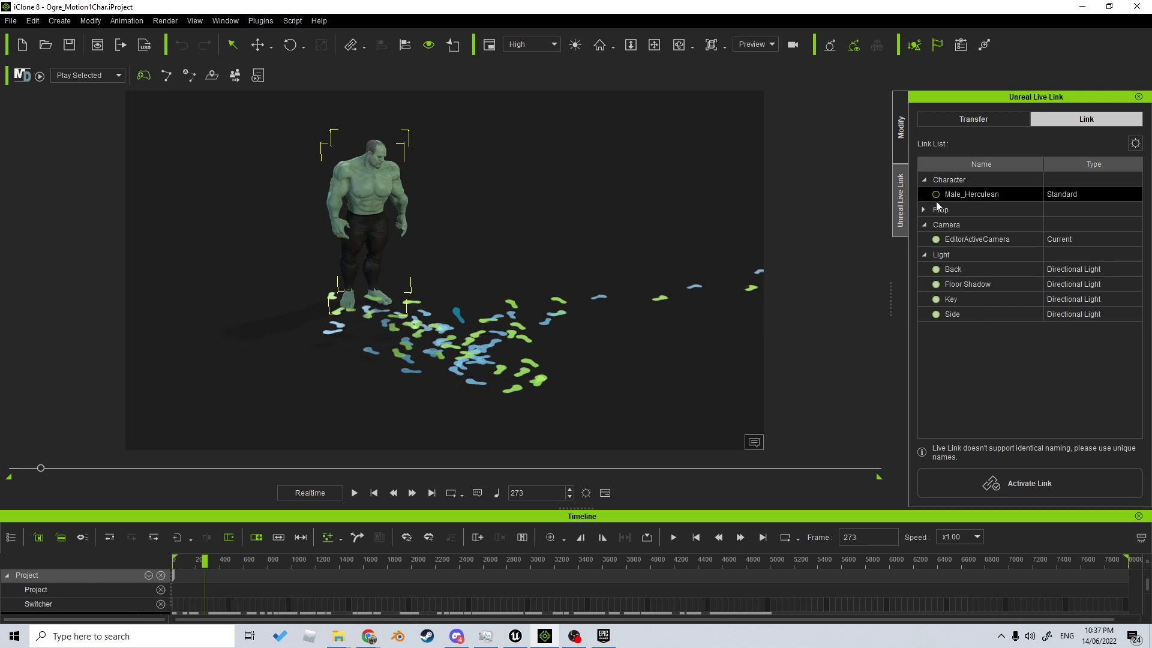
click(938, 241)
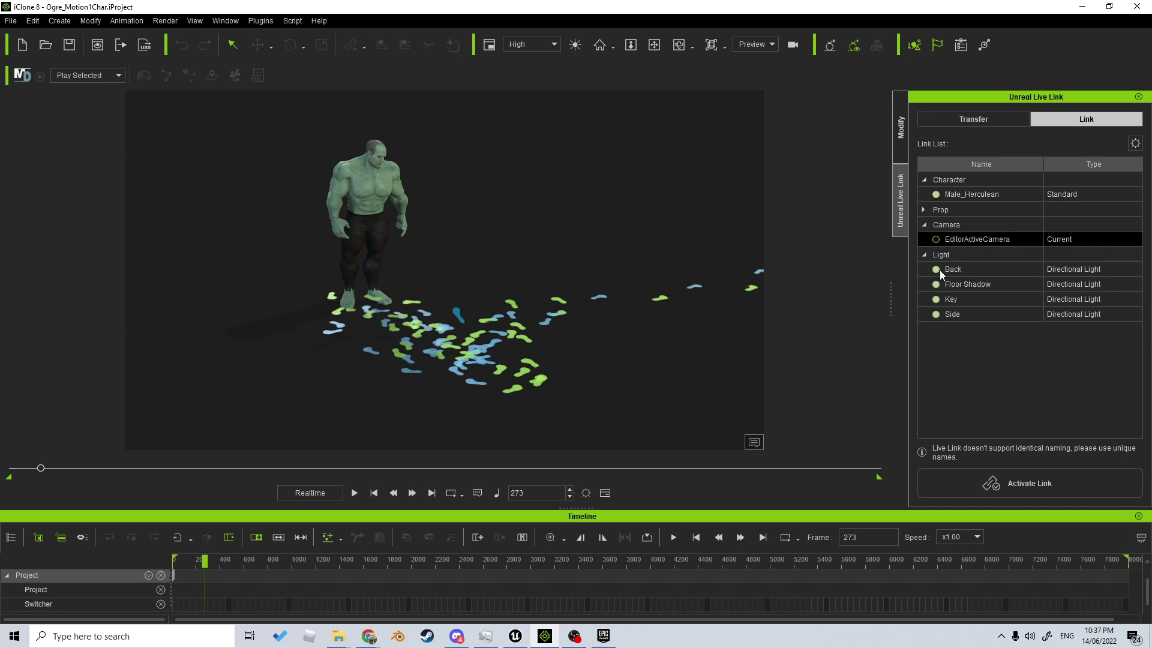
click(937, 270)
click(937, 284)
click(937, 299)
click(938, 314)
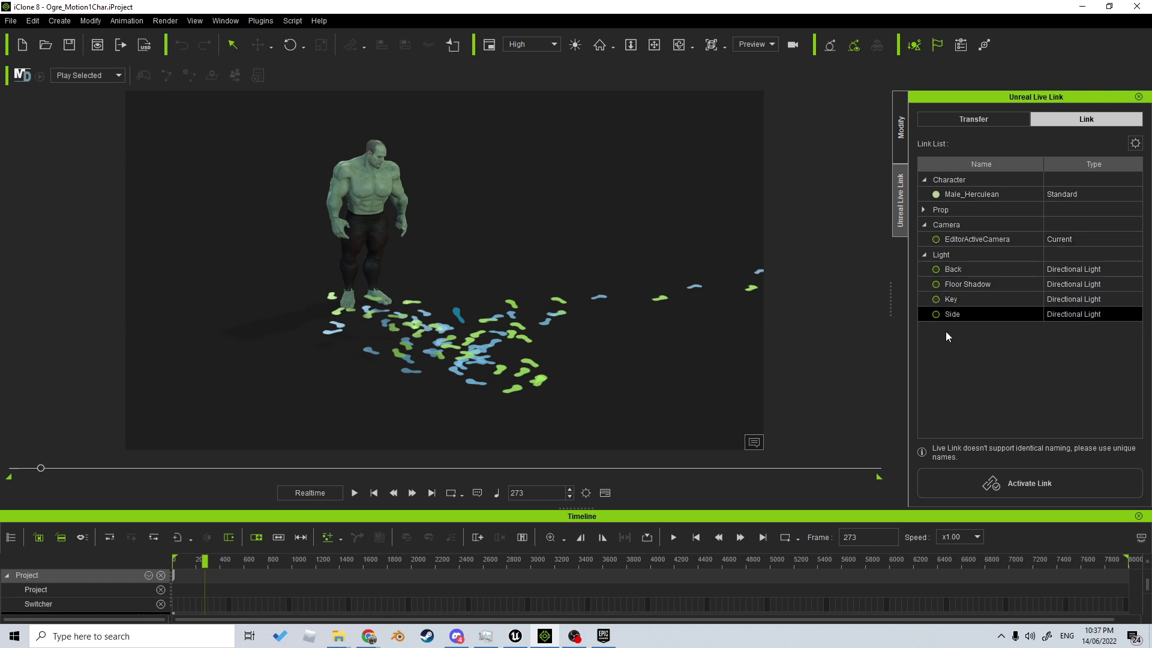
click(986, 489)
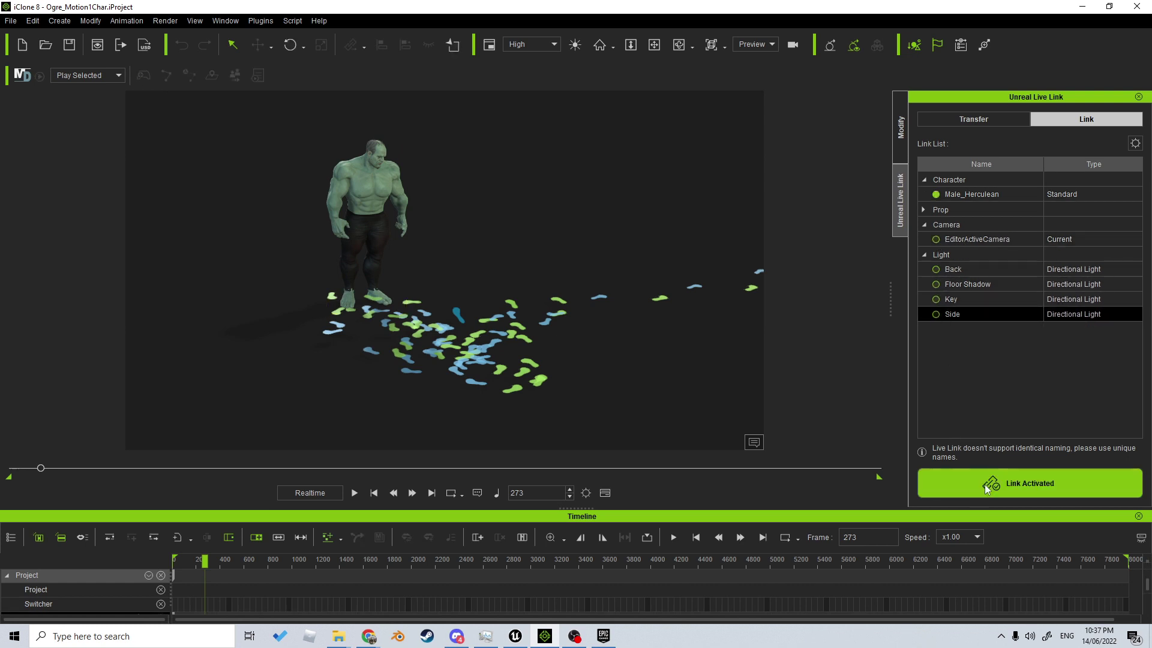
click(515, 636)
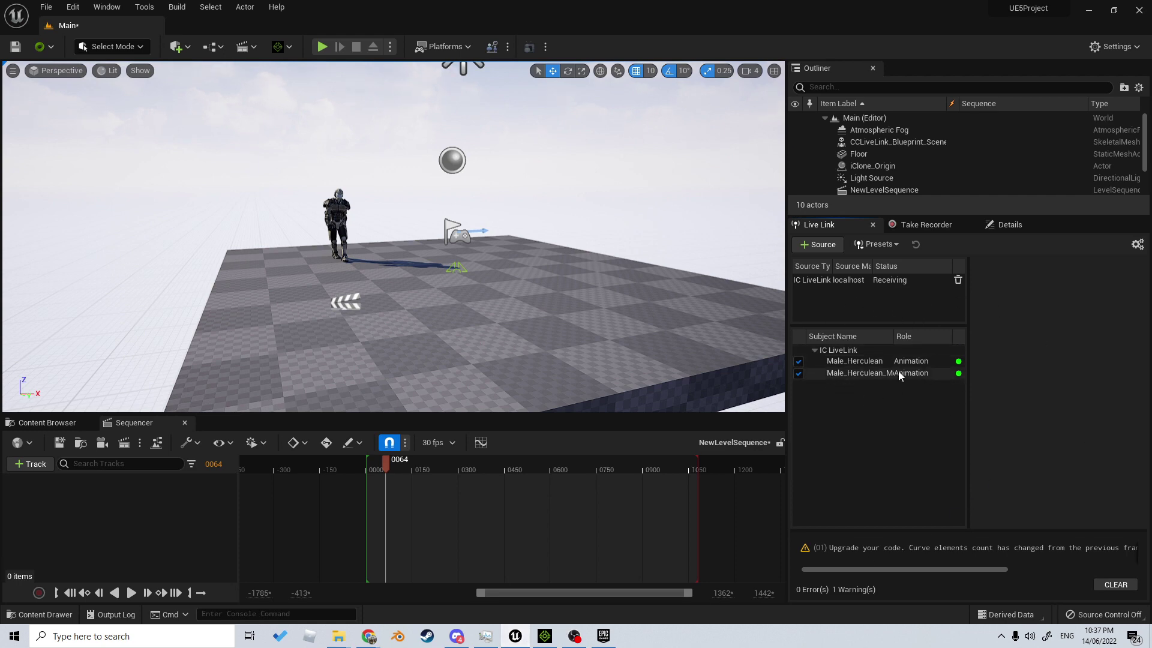
Drag CCLiveLink_Blueprint from RLContent/Male_Herculean into the level and fly the view to it.
click(46, 423)
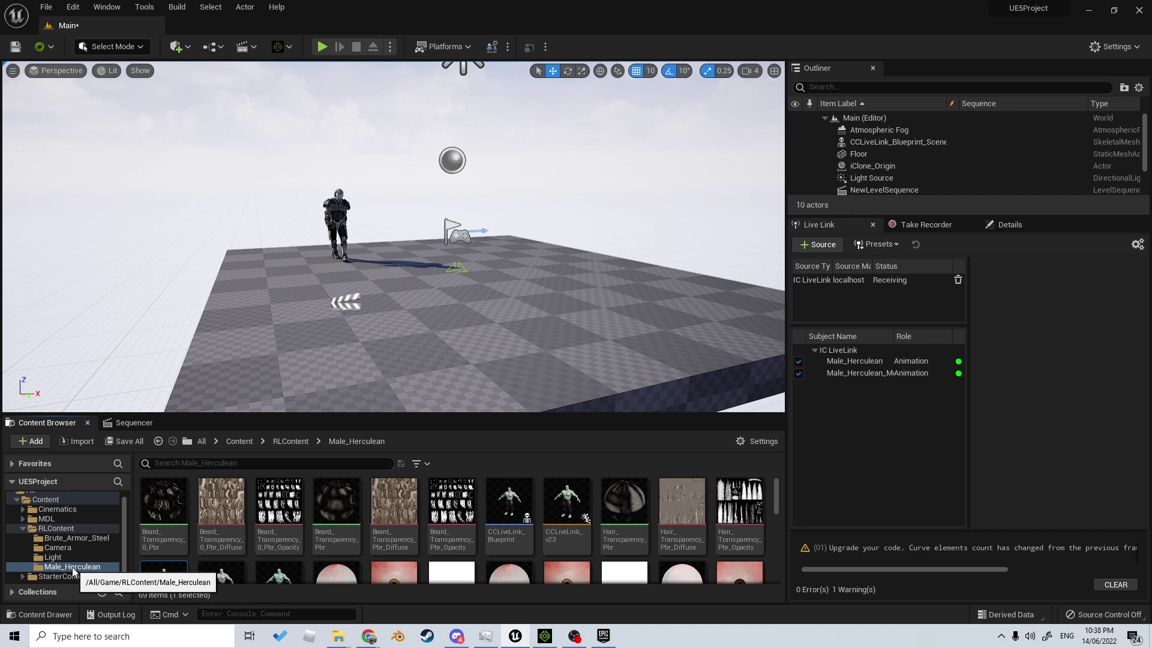
click(546, 502)
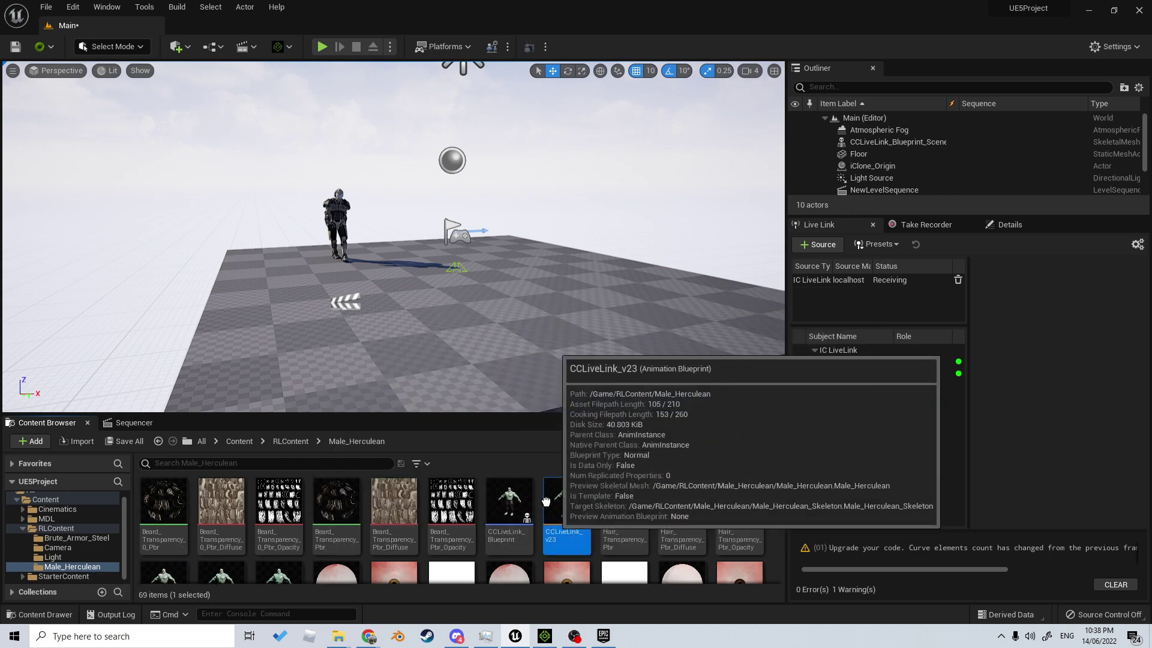
drag(546, 501, 510, 595)
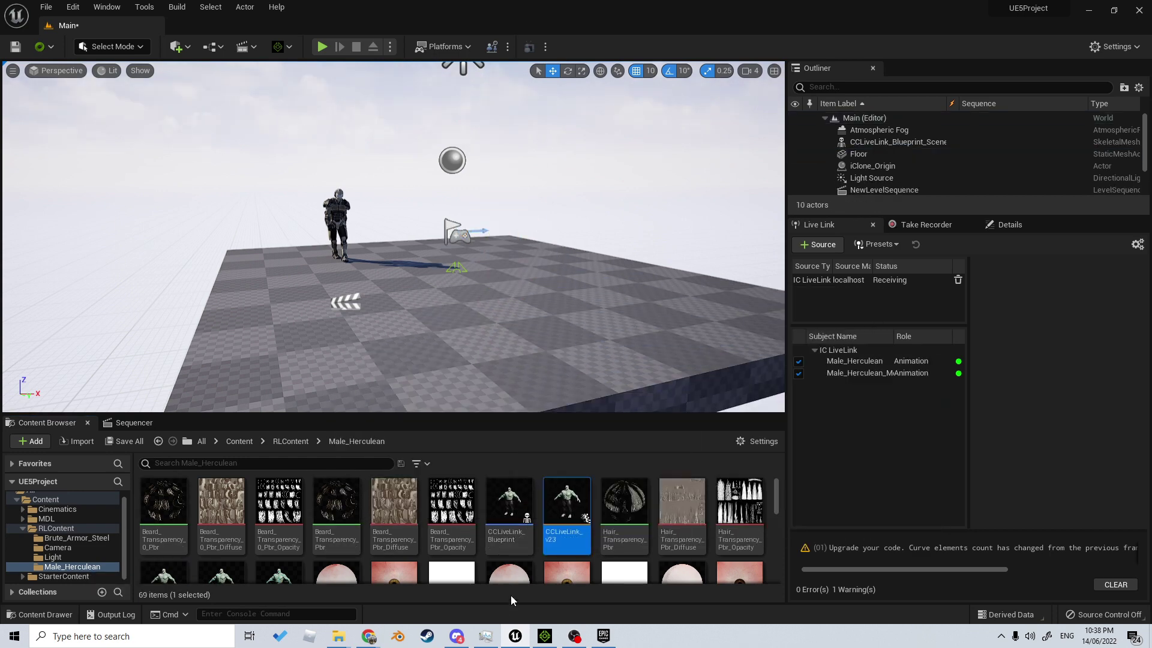
click(509, 503)
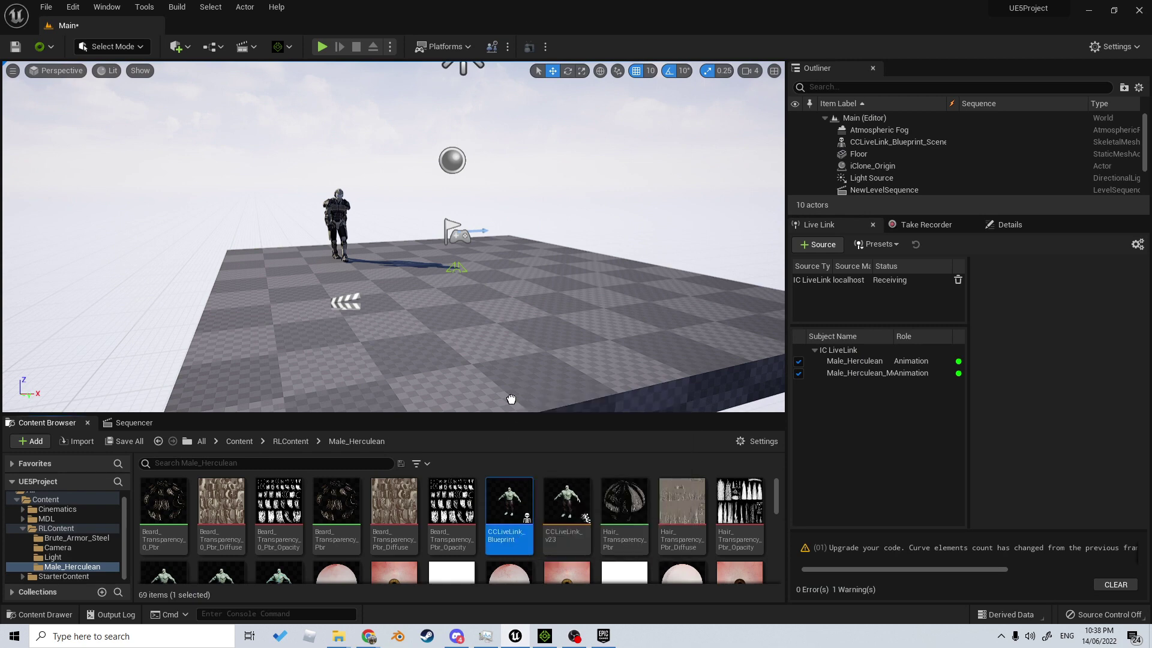
drag(512, 399, 507, 288)
right_drag(507, 288, 408, 292)
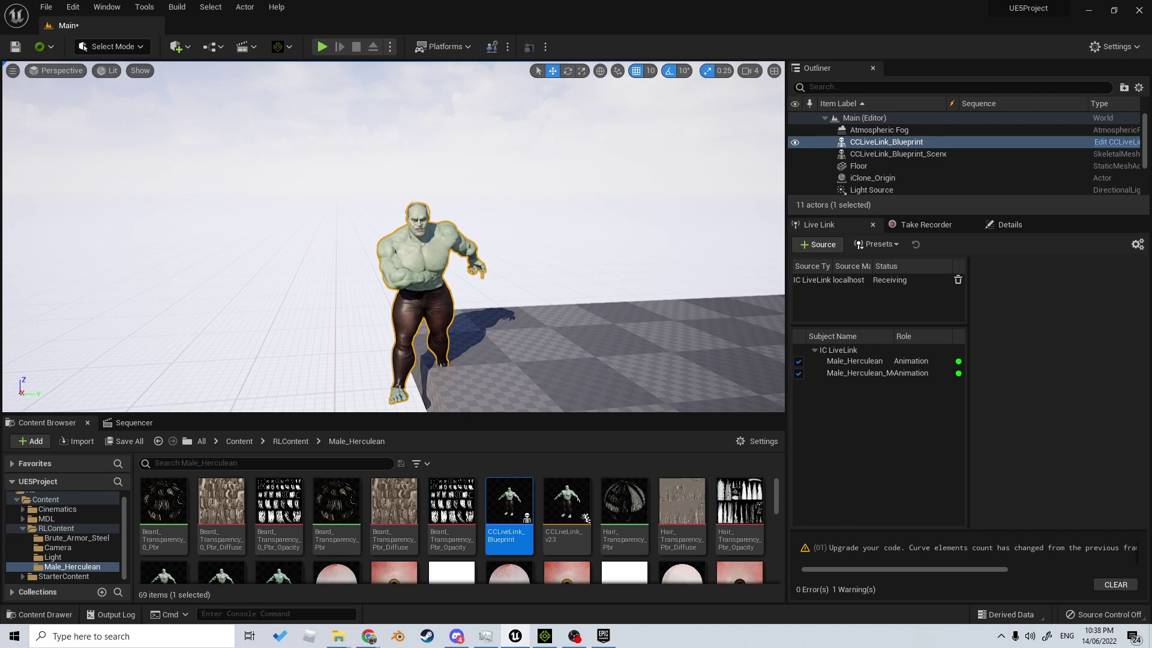
click(538, 602)
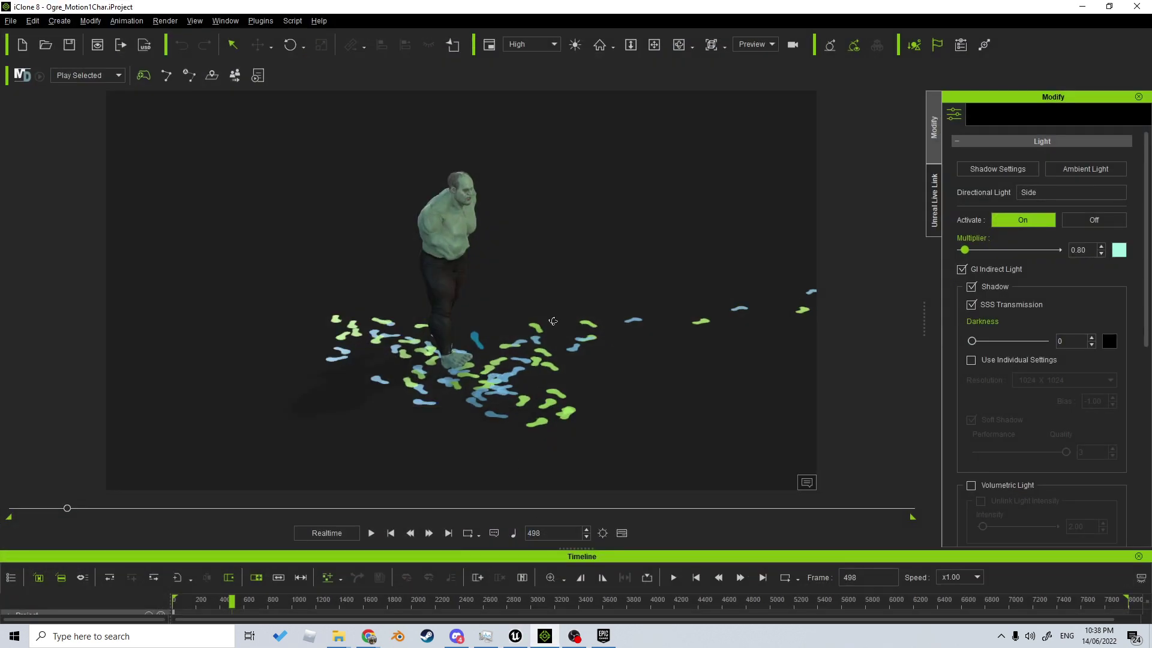
Play the ogre's animation to check it drives Unreal, then stop playback in iClone.
click(423, 324)
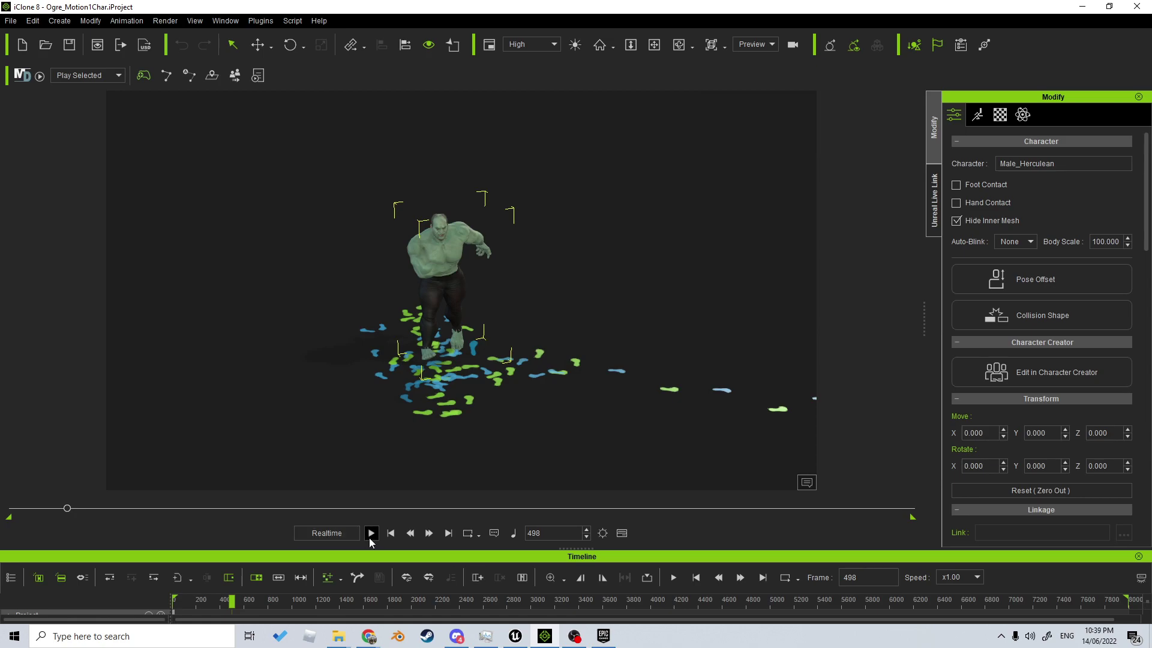
click(371, 532)
key(alt+Tab)
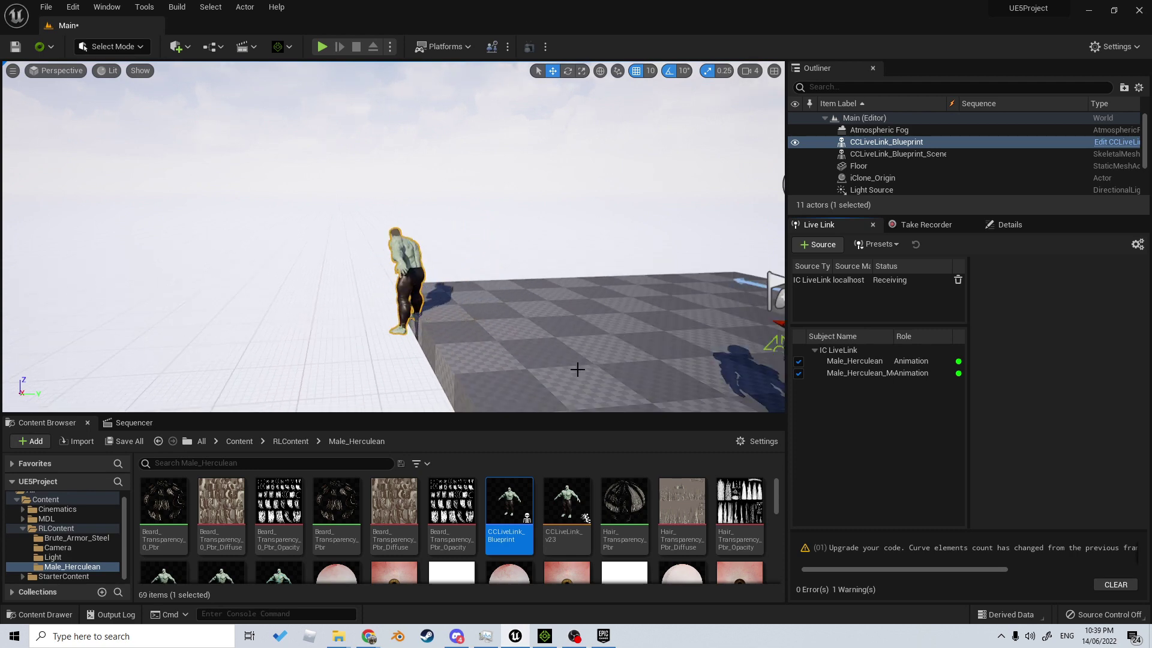
key(alt+Tab)
click(372, 533)
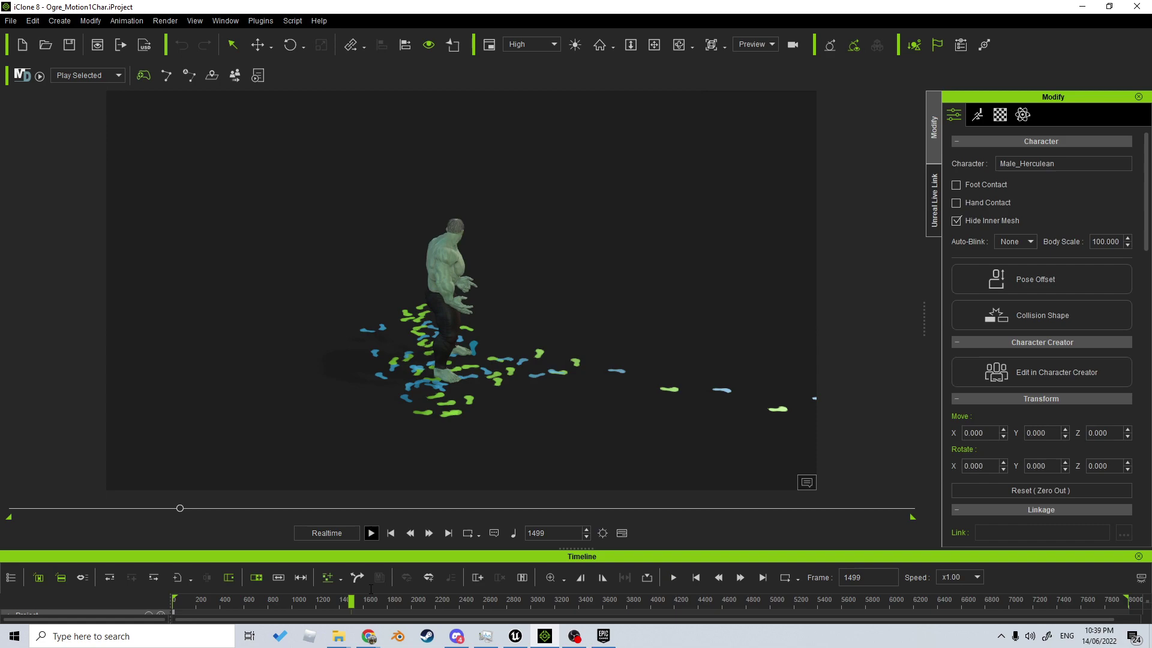
click(390, 533)
key(alt+Tab)
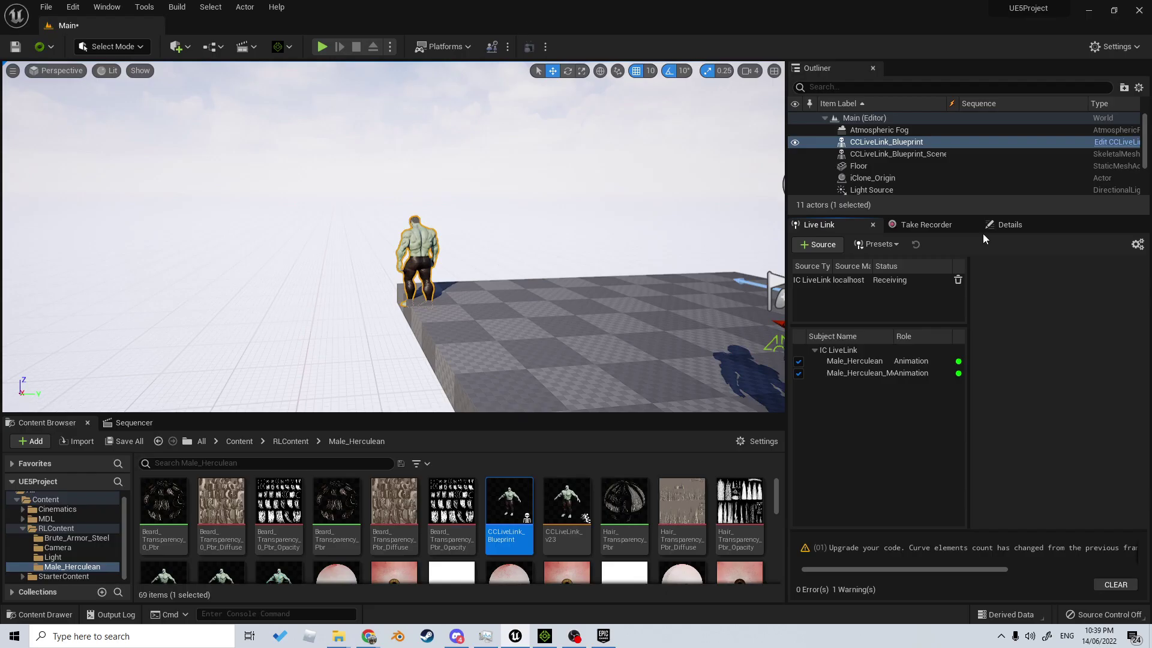
Open the Take Recorder panel.
click(920, 227)
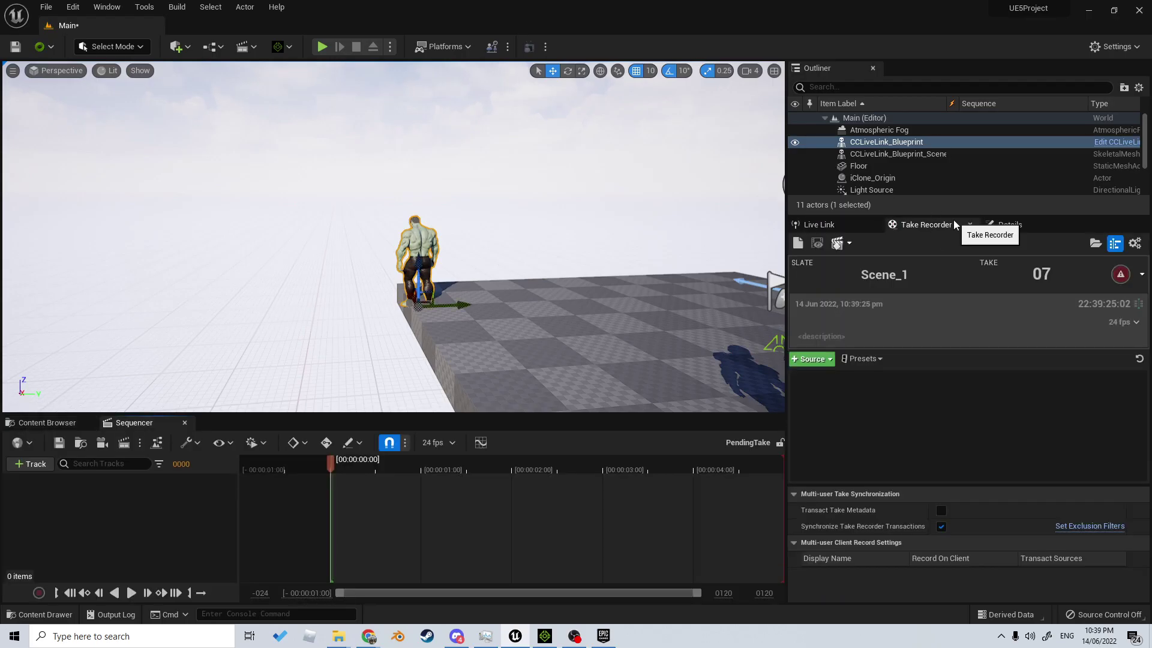
click(108, 7)
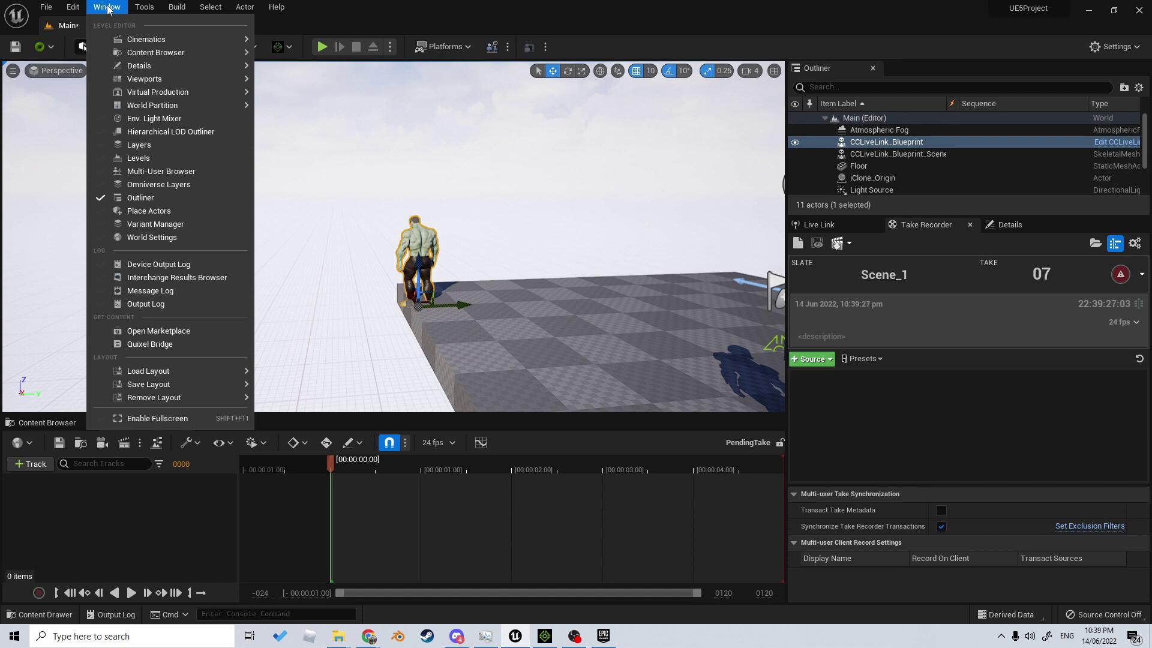
mouse_move(150, 39)
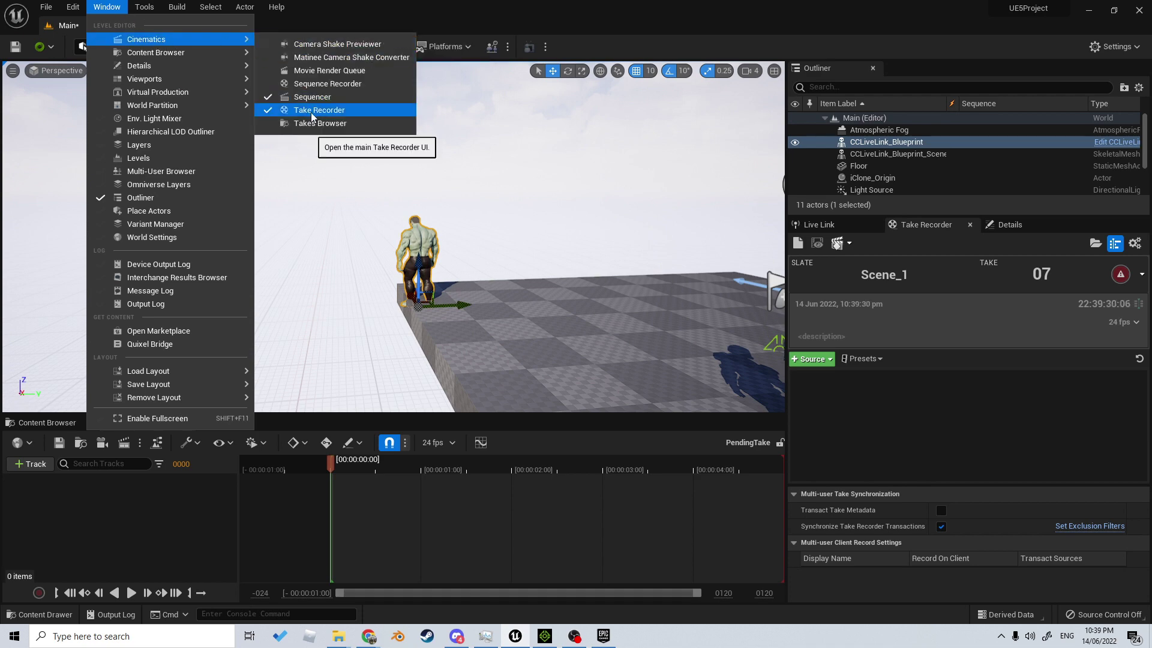
click(933, 227)
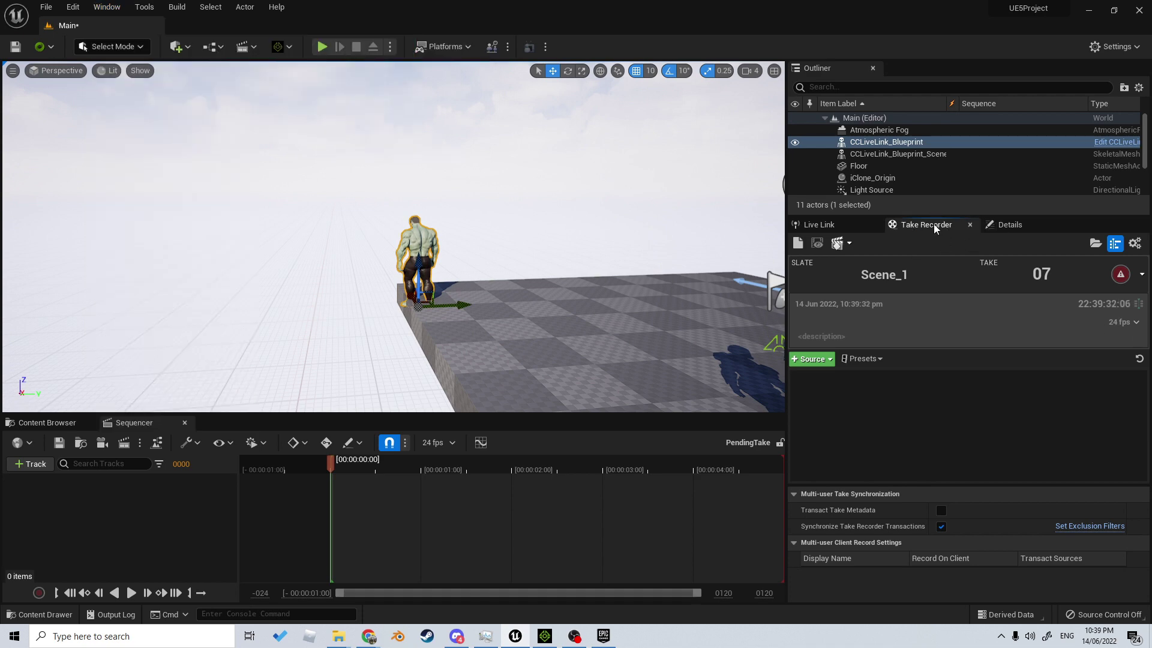
Replace the wrongly added Scene_1_06 source with CCLiveLink_Blueprint as the actor source.
click(815, 360)
mouse_move(838, 376)
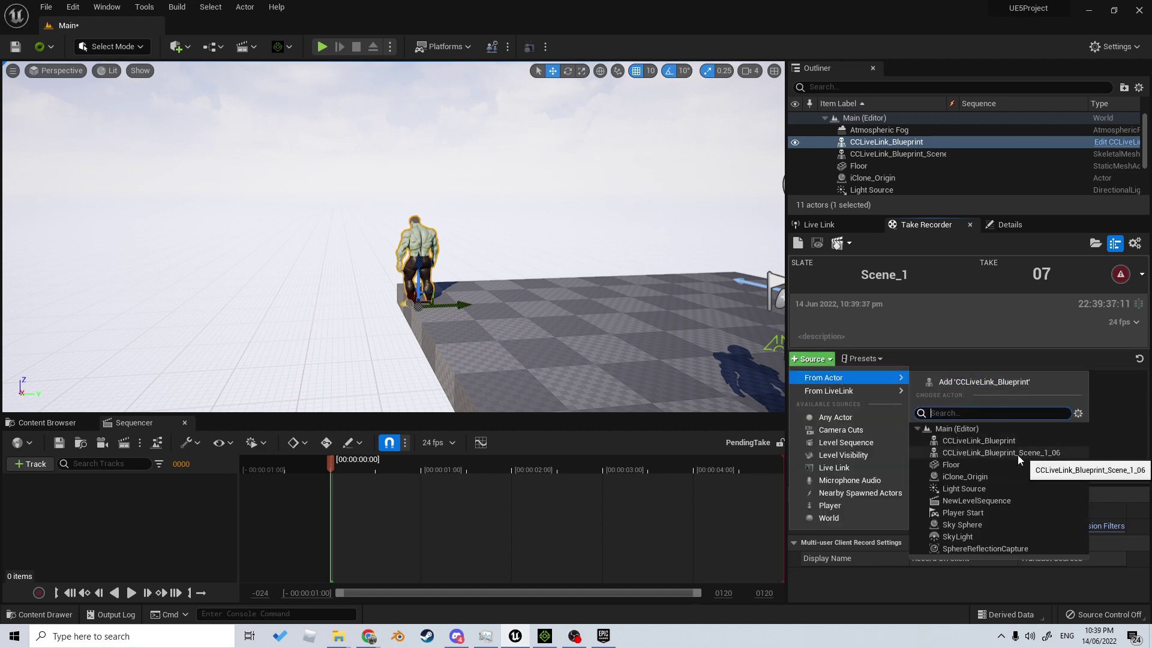
click(1017, 455)
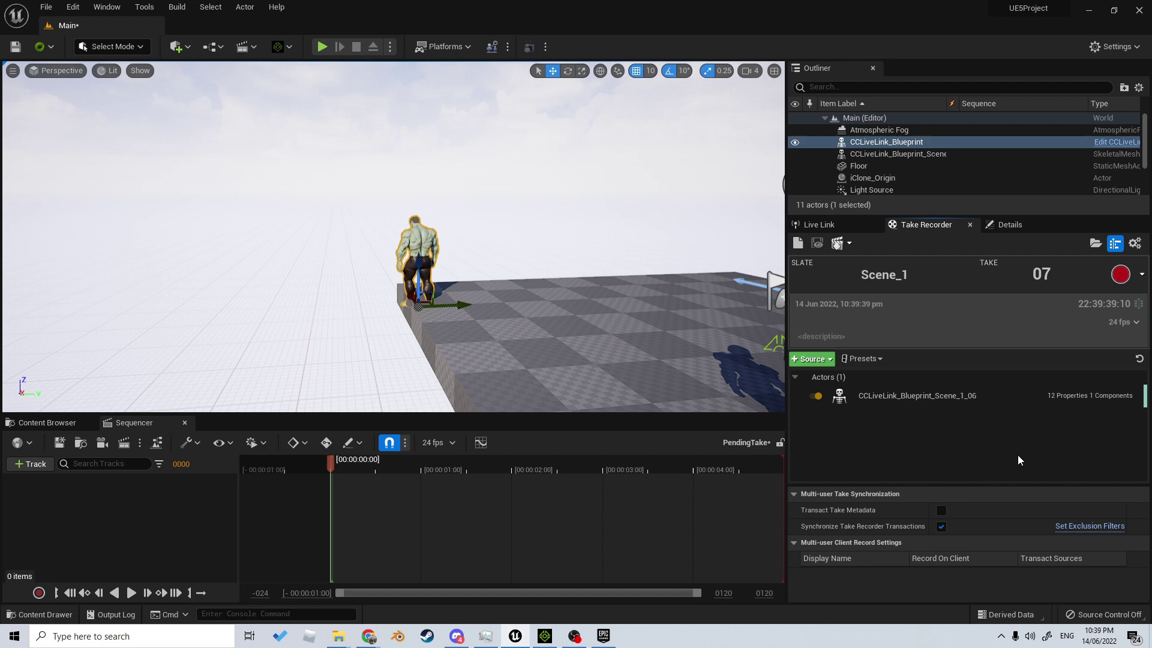
click(909, 396)
key(Delete)
click(828, 359)
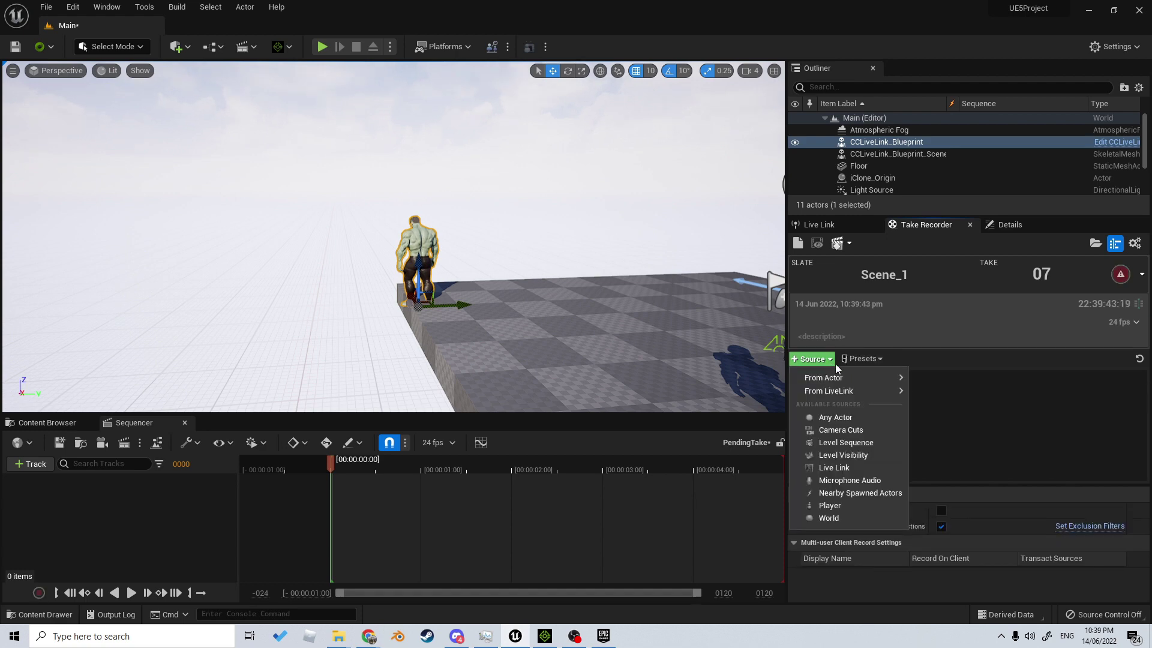
mouse_move(874, 376)
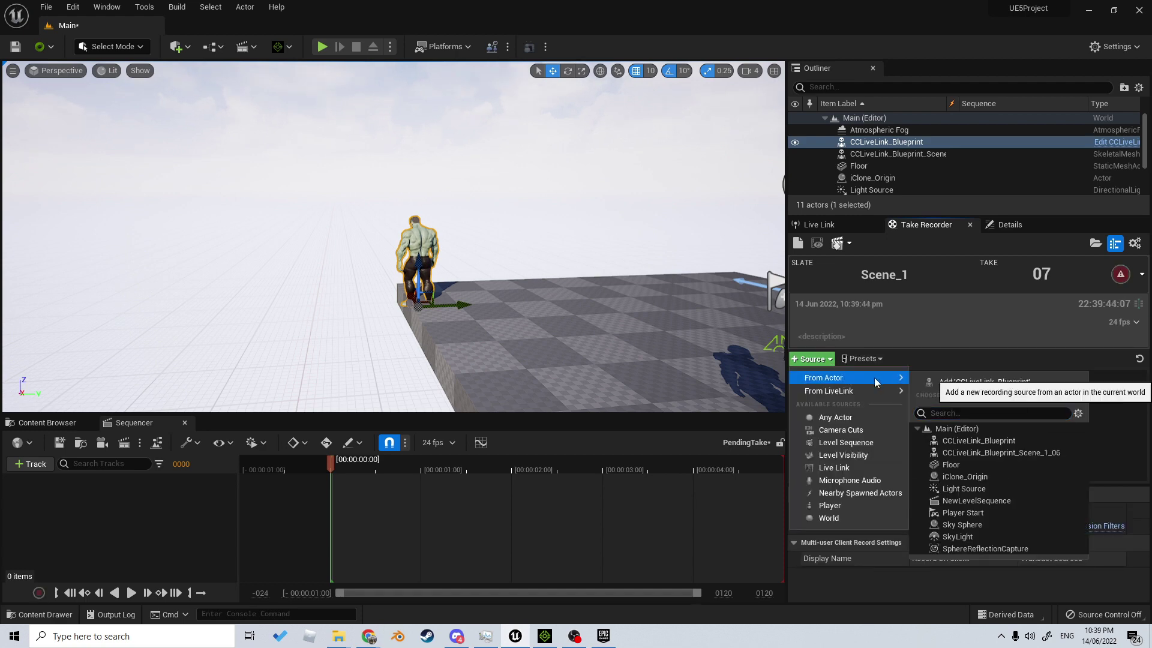
click(993, 444)
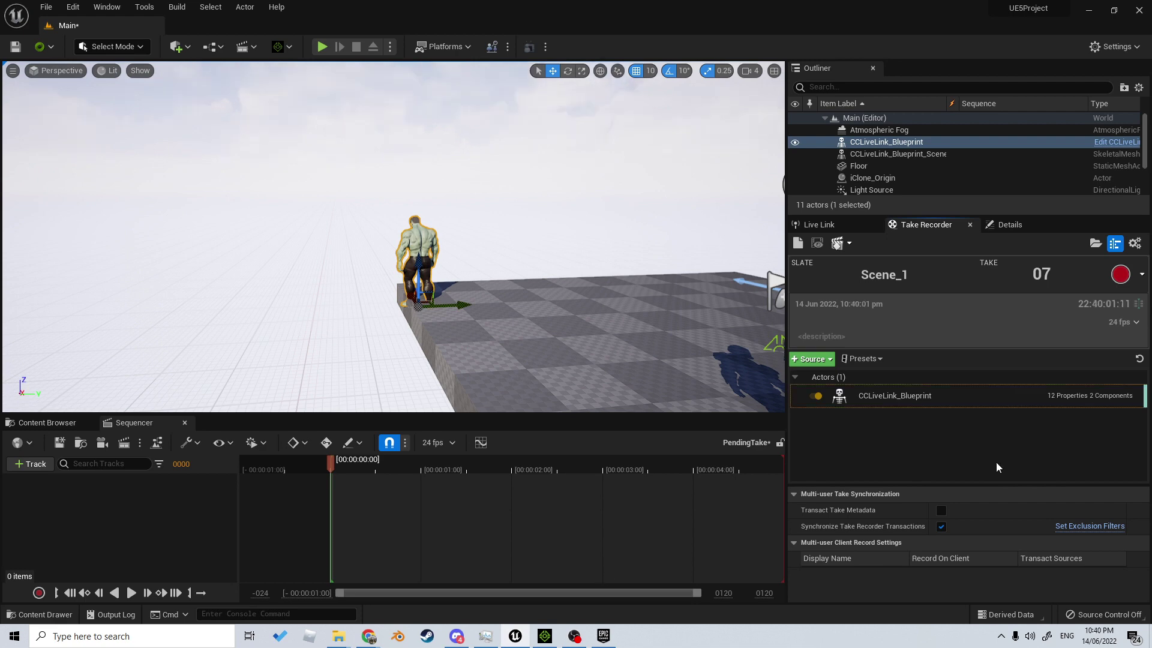
Record take 07 of slate Scene_1 while the iClone animation plays, then stop recording.
click(1120, 276)
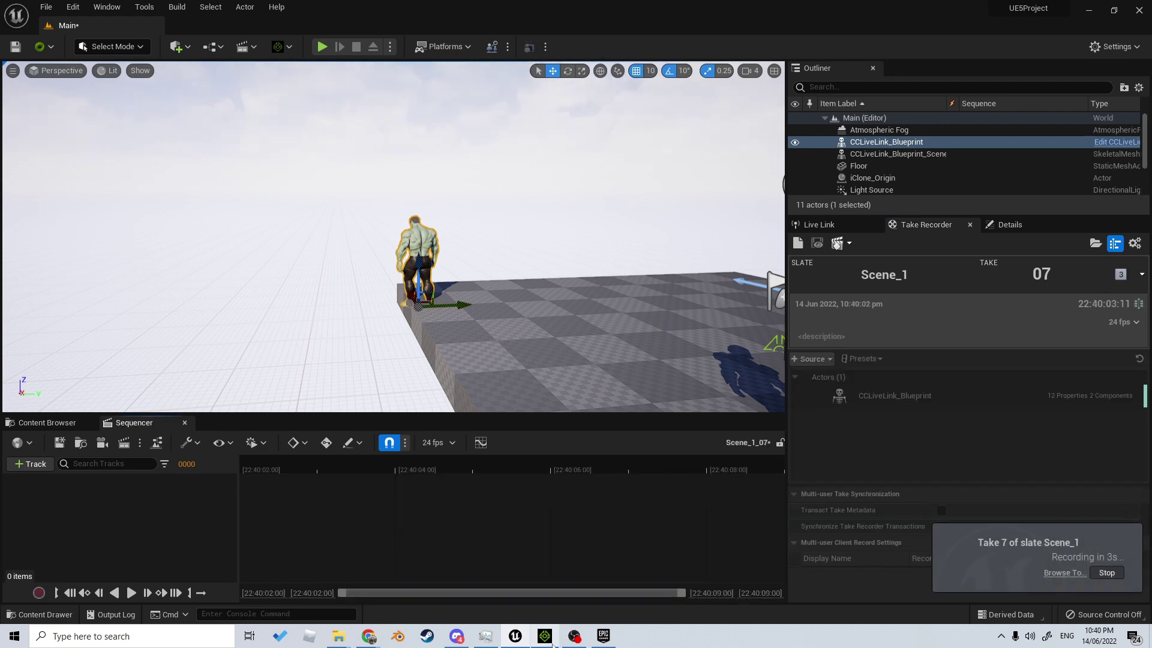
click(545, 636)
click(371, 533)
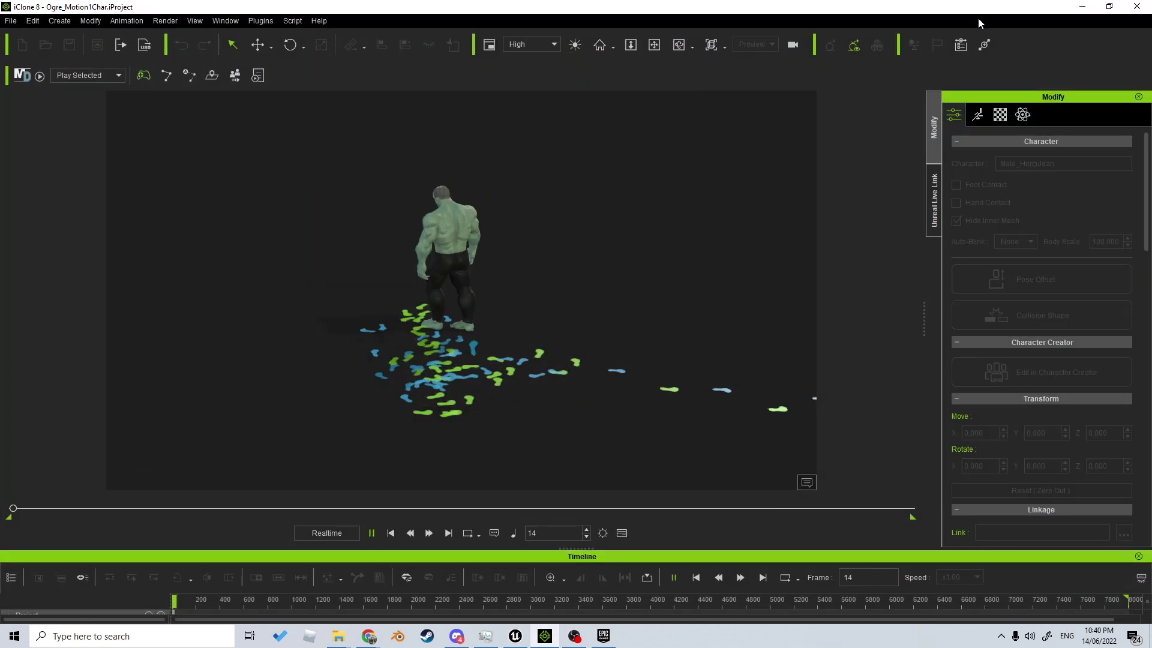
click(1082, 7)
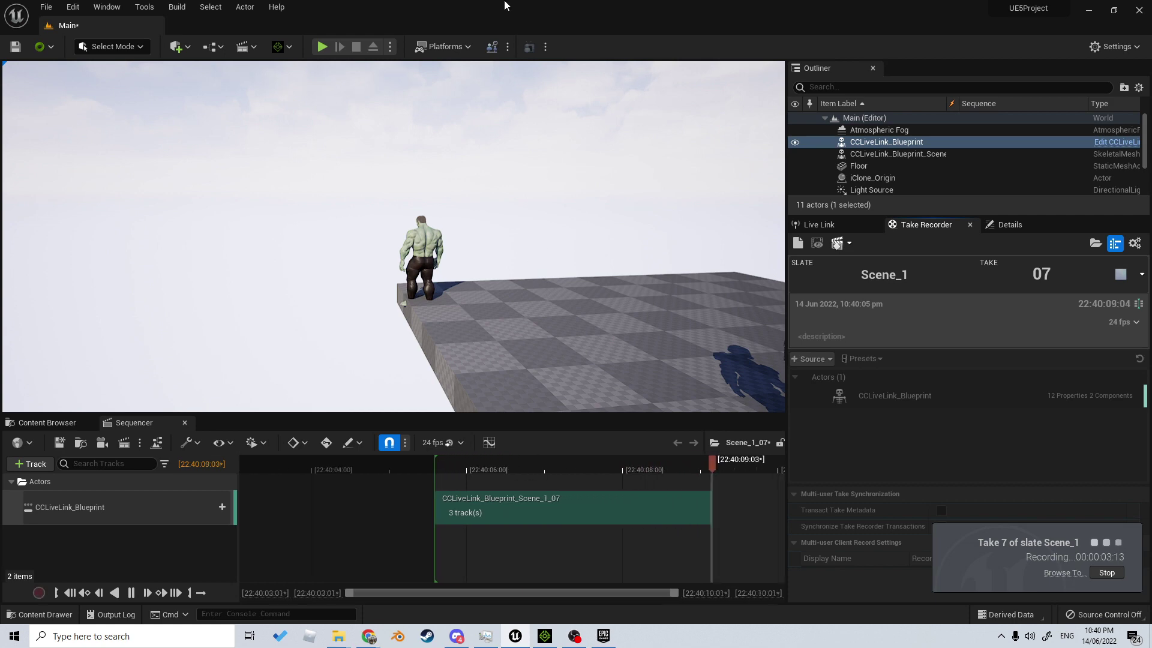
click(545, 636)
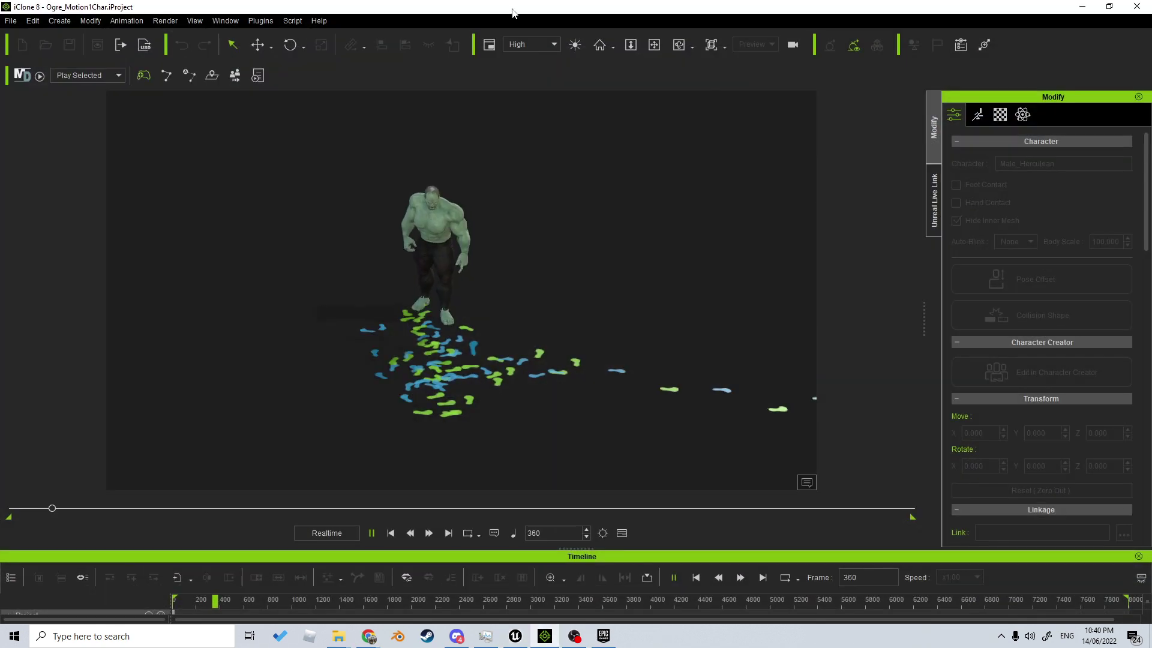
drag(558, 6, 807, 89)
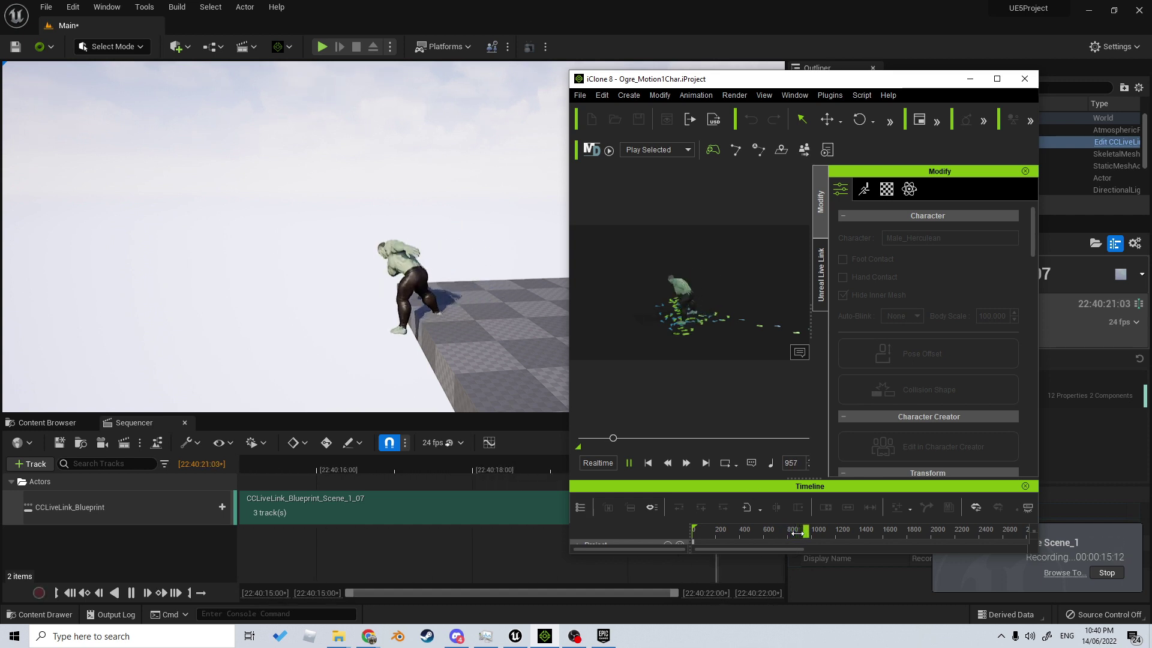
click(1107, 572)
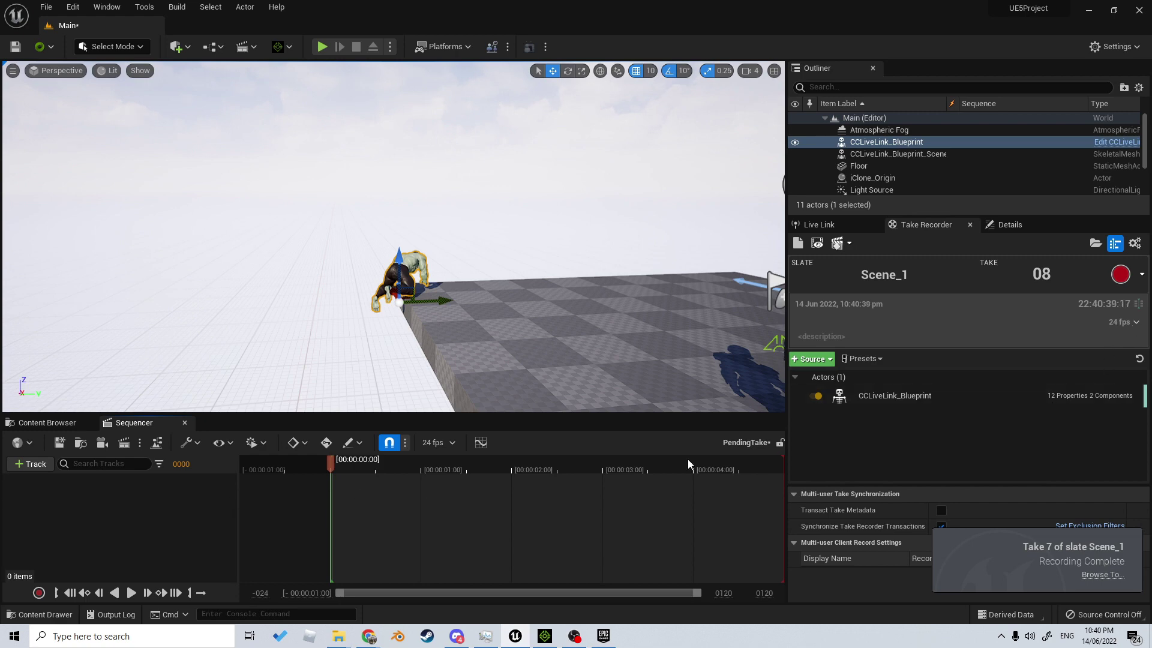
Switch the Take Recorder frame rate from 24 fps to 60 fps.
click(1136, 323)
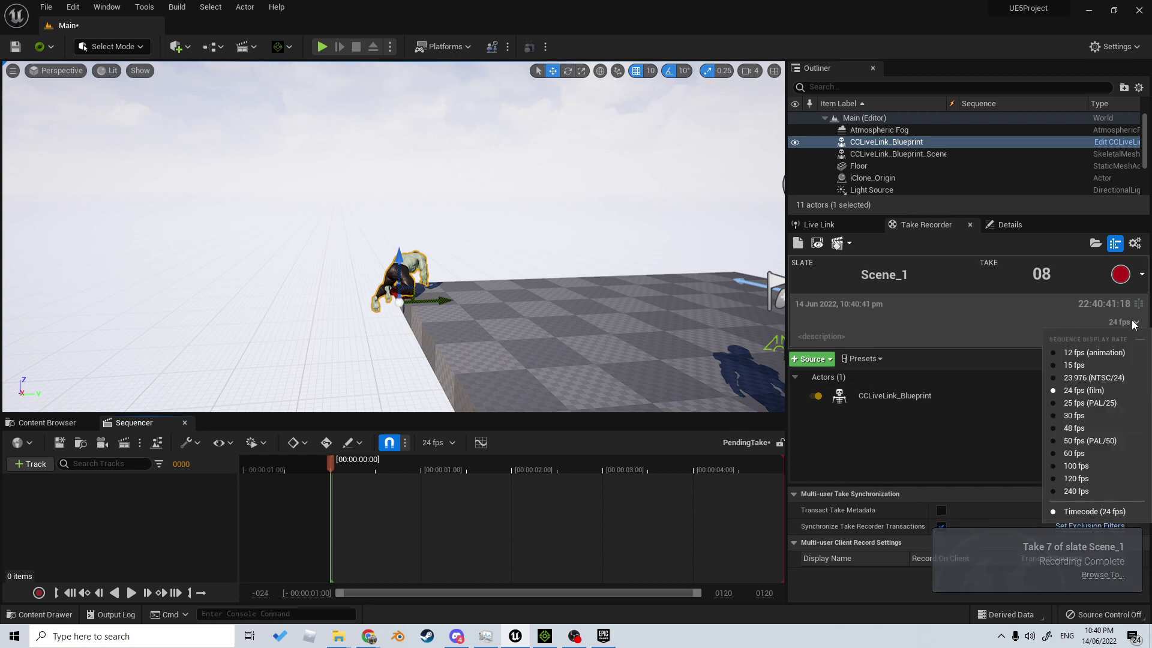
click(1093, 454)
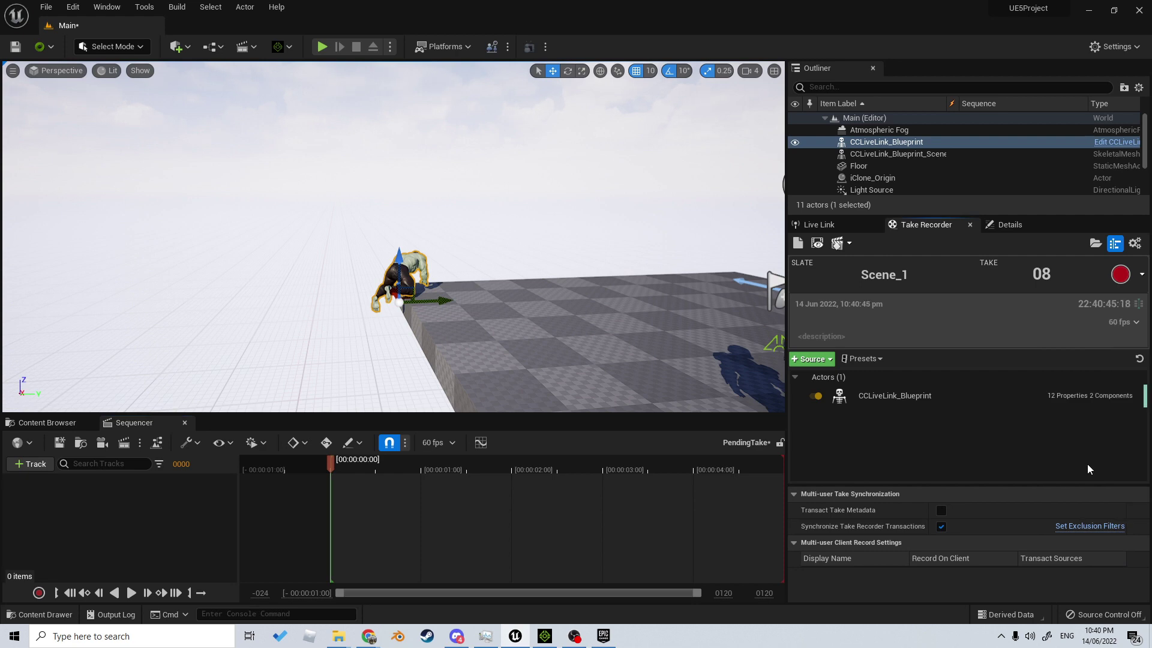
click(545, 636)
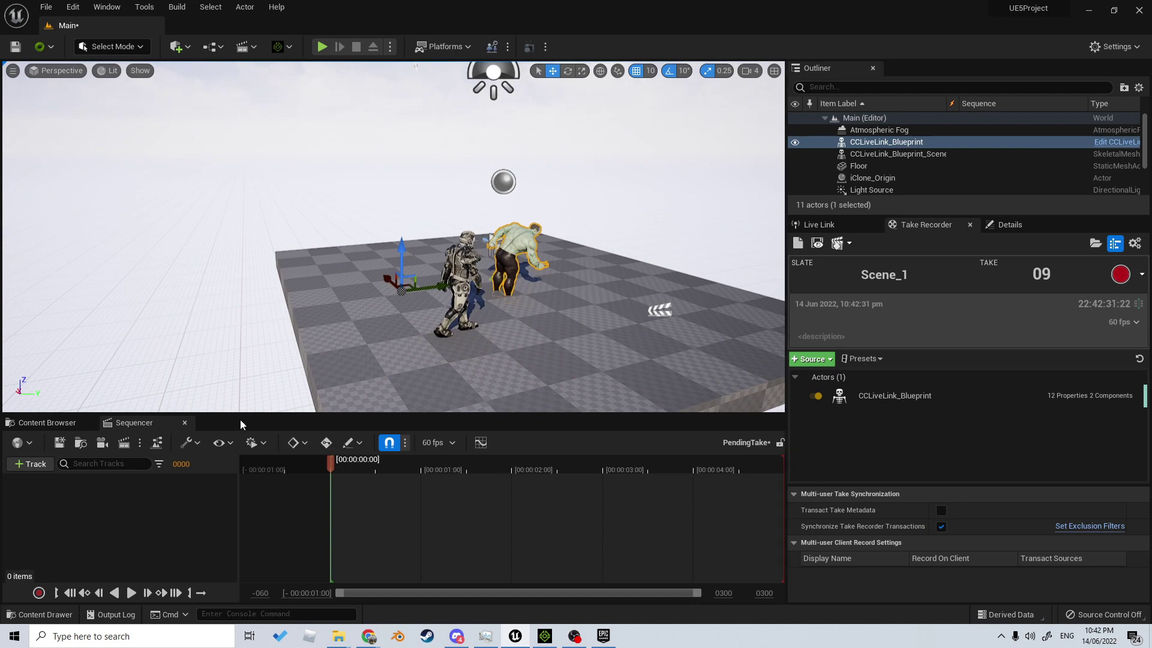
Create a Level Sequence named Funfun in the Content/Cinematics folder.
click(184, 423)
click(59, 509)
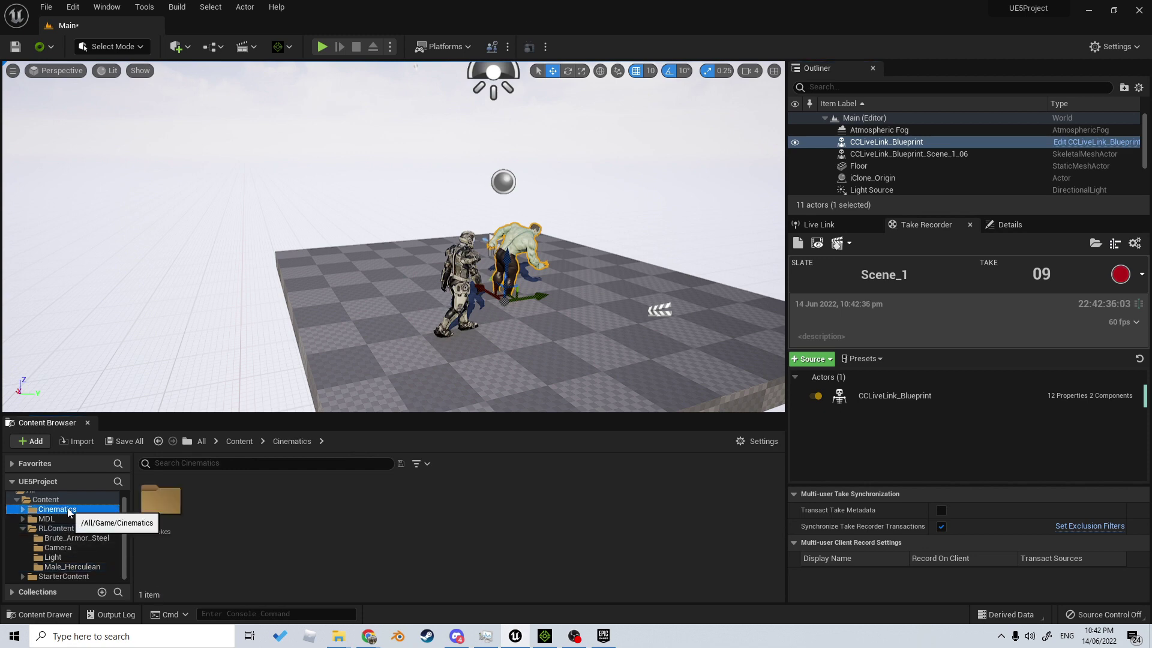
right_click(293, 523)
text(seq)
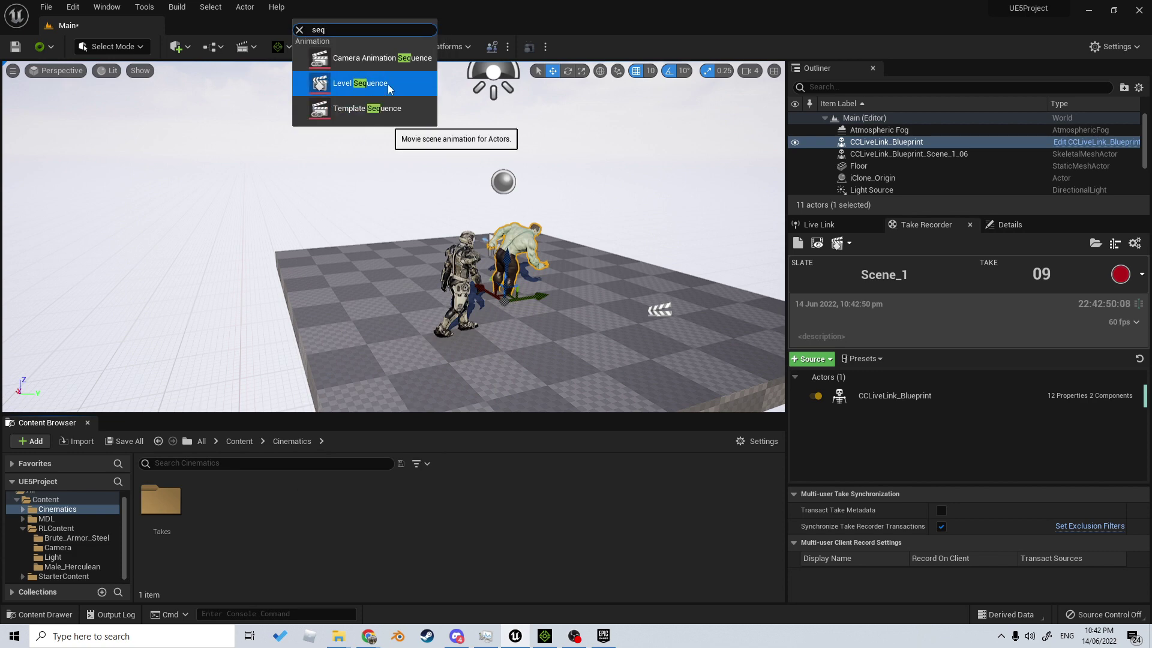
click(389, 89)
text(Funfun)
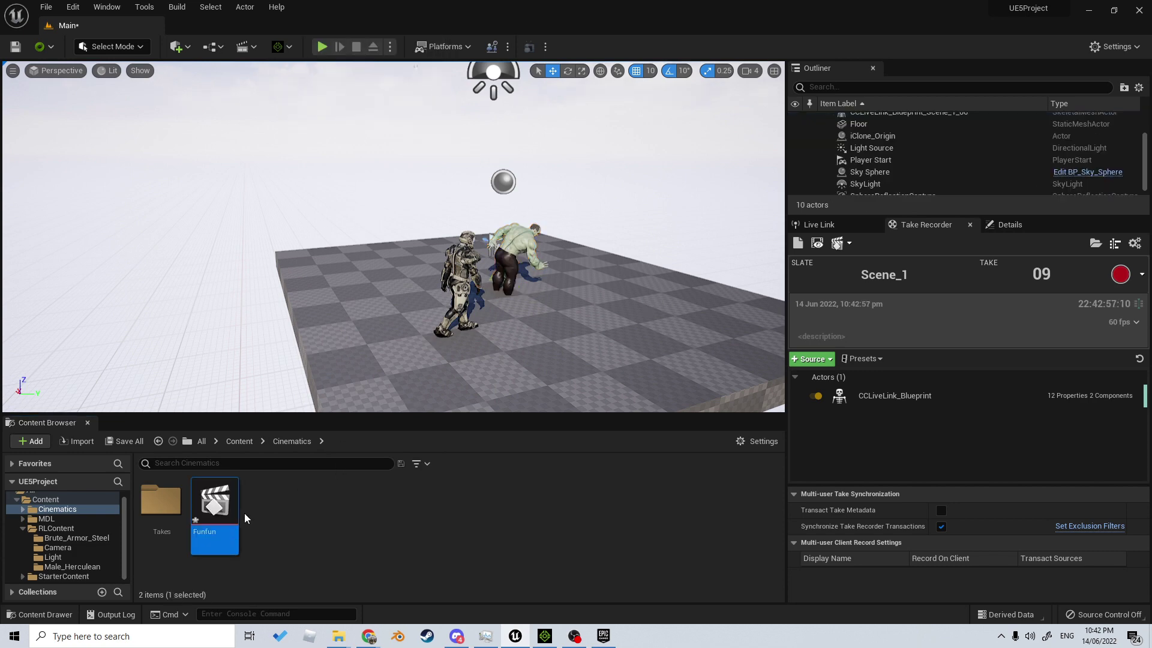
key(Return)
Drop the Funfun sequence onto the level floor and open it in Sequencer.
drag(315, 360, 621, 345)
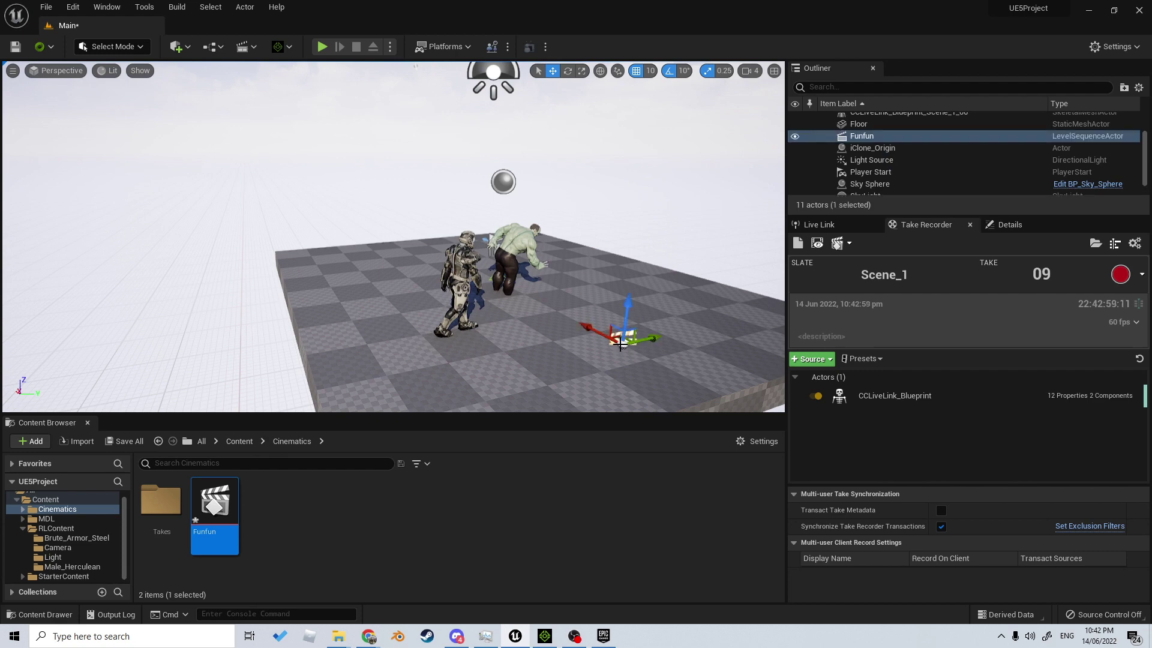
click(1008, 224)
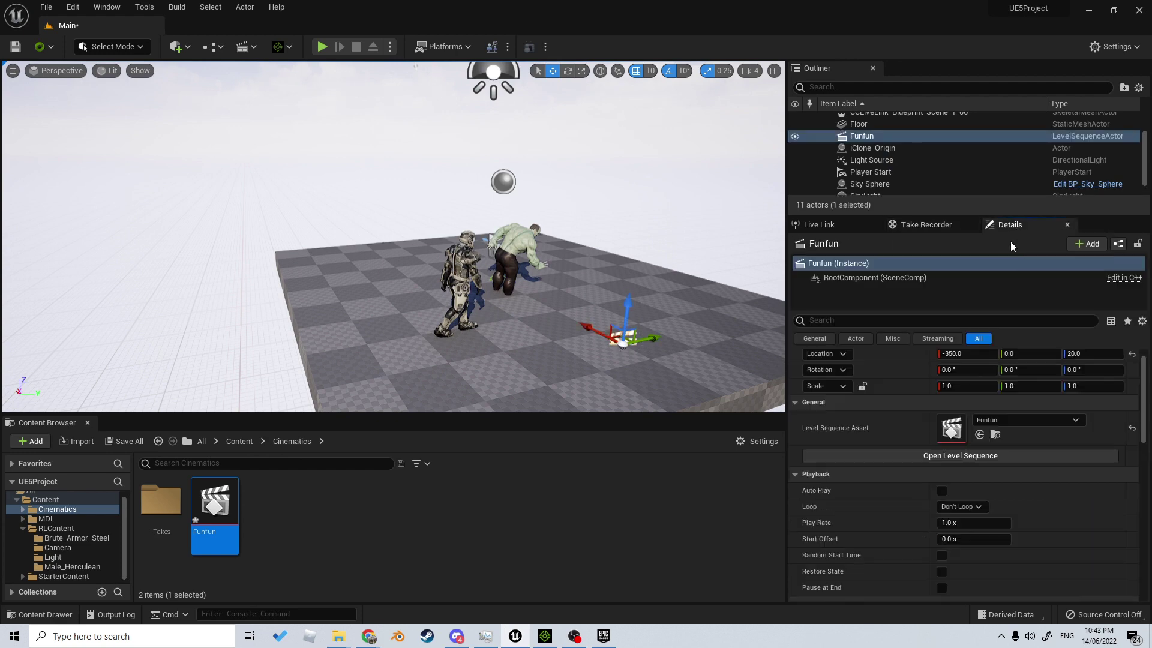
click(980, 456)
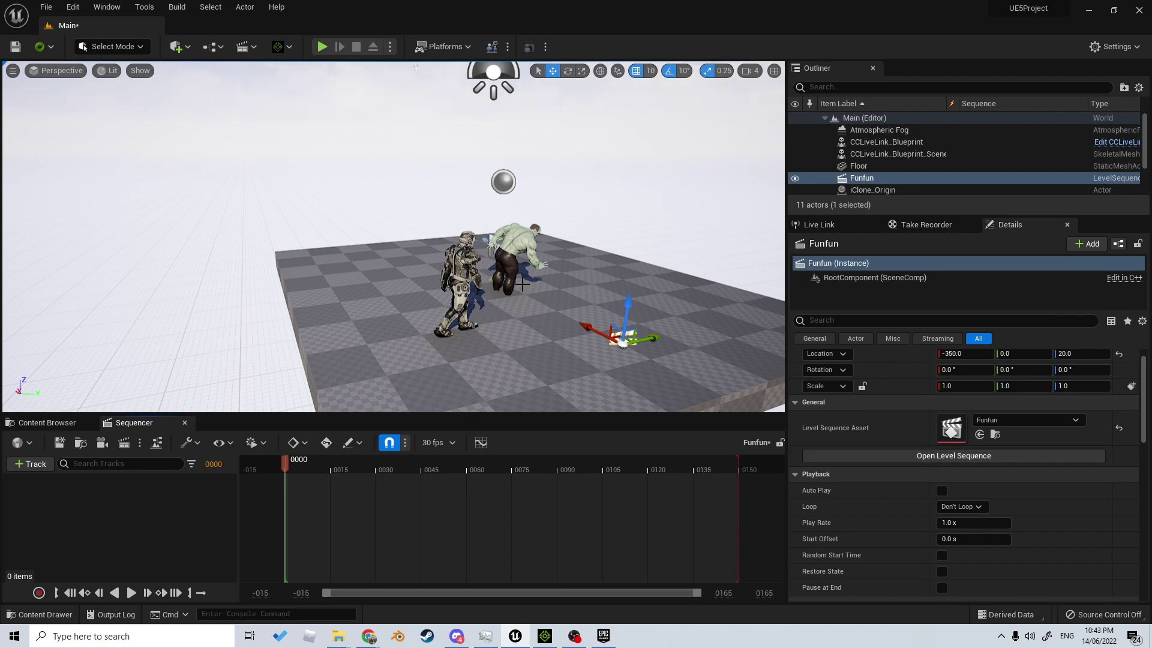
click(48, 423)
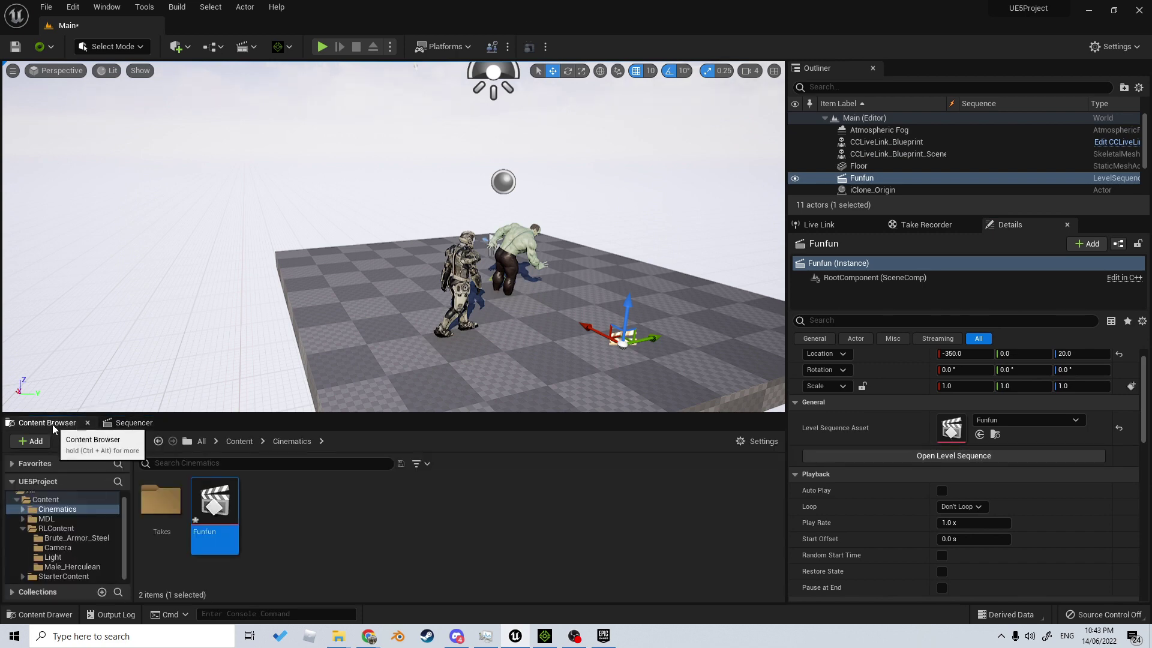
Place the Male_Herculean character from its asset folder into the level.
click(71, 566)
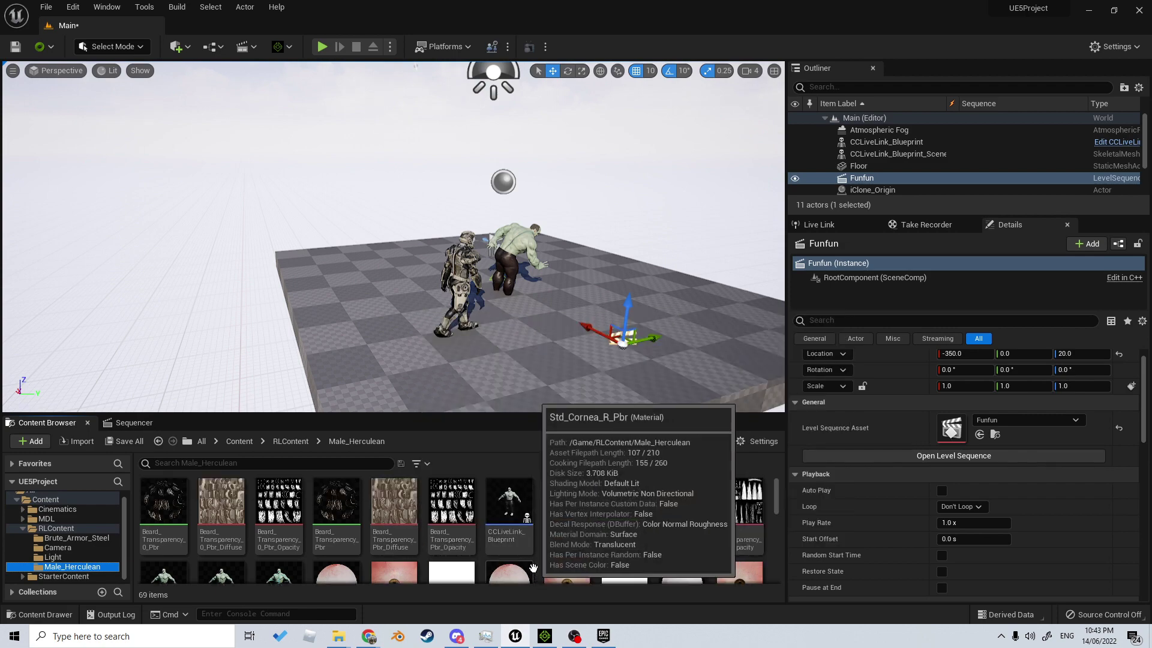
scroll(549, 536, down, 1)
drag(163, 516, 704, 372)
right_drag(704, 372, 756, 363)
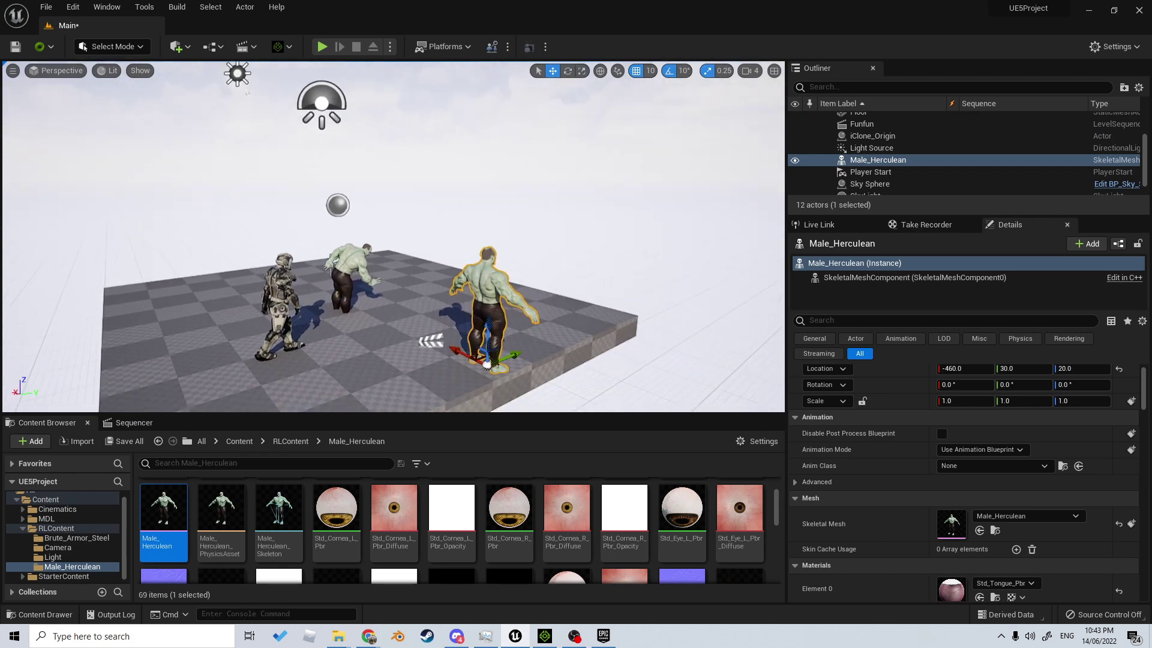
Add Male_Herculean as an actor track in the Funfun sequence.
click(430, 344)
click(115, 424)
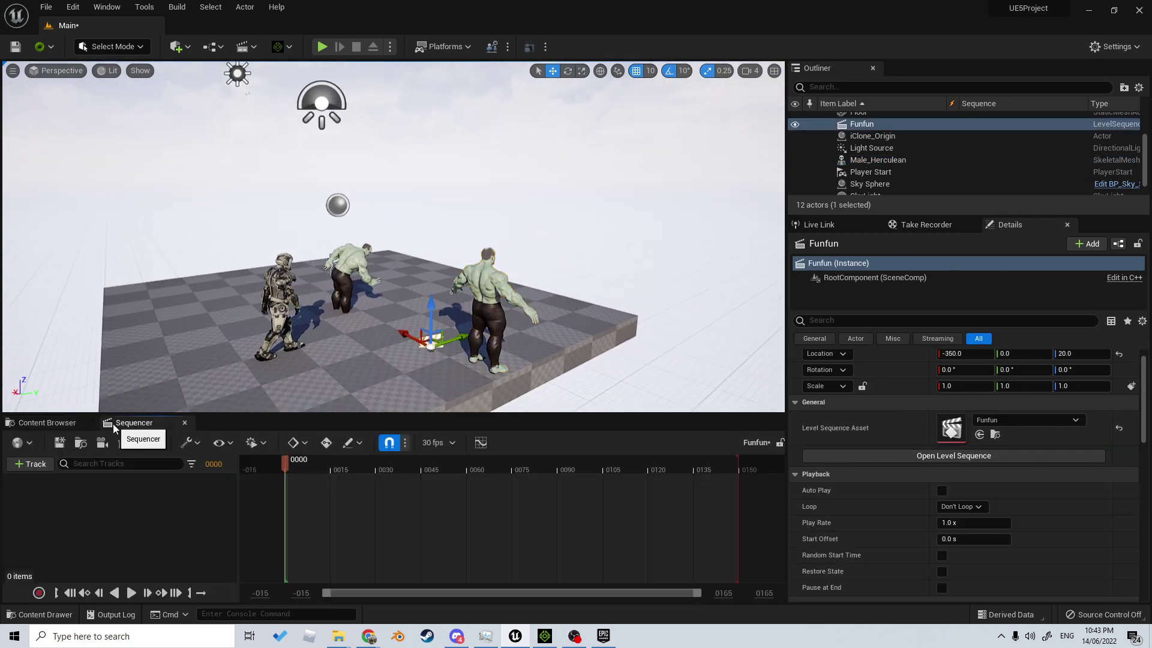
click(42, 465)
mouse_move(109, 253)
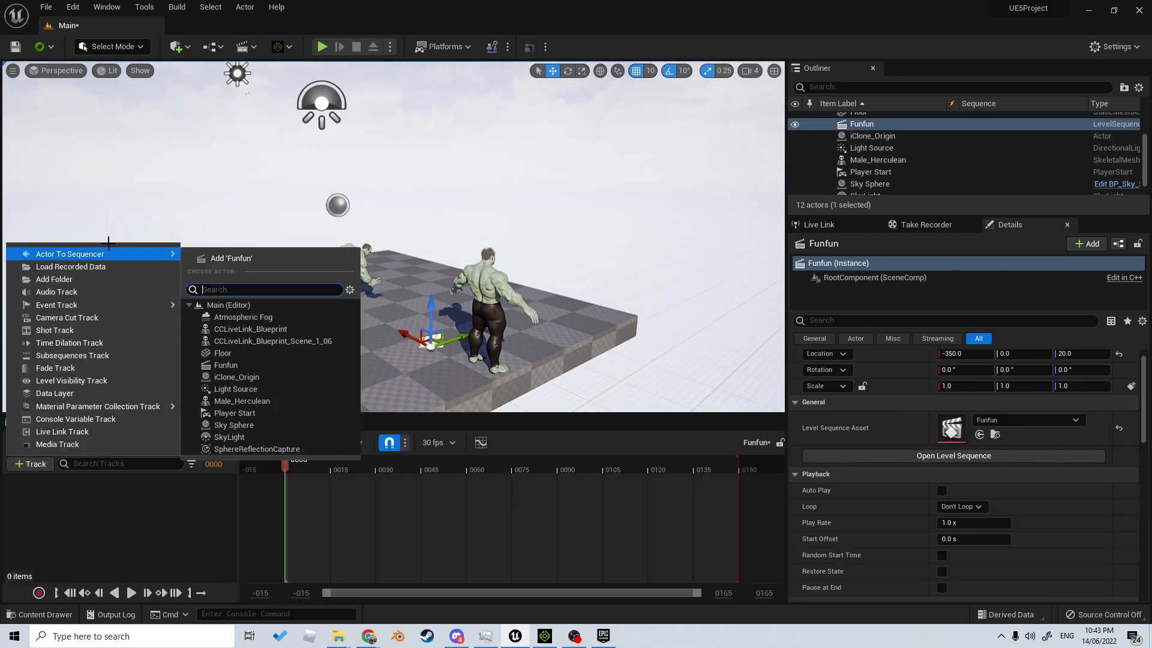
click(275, 405)
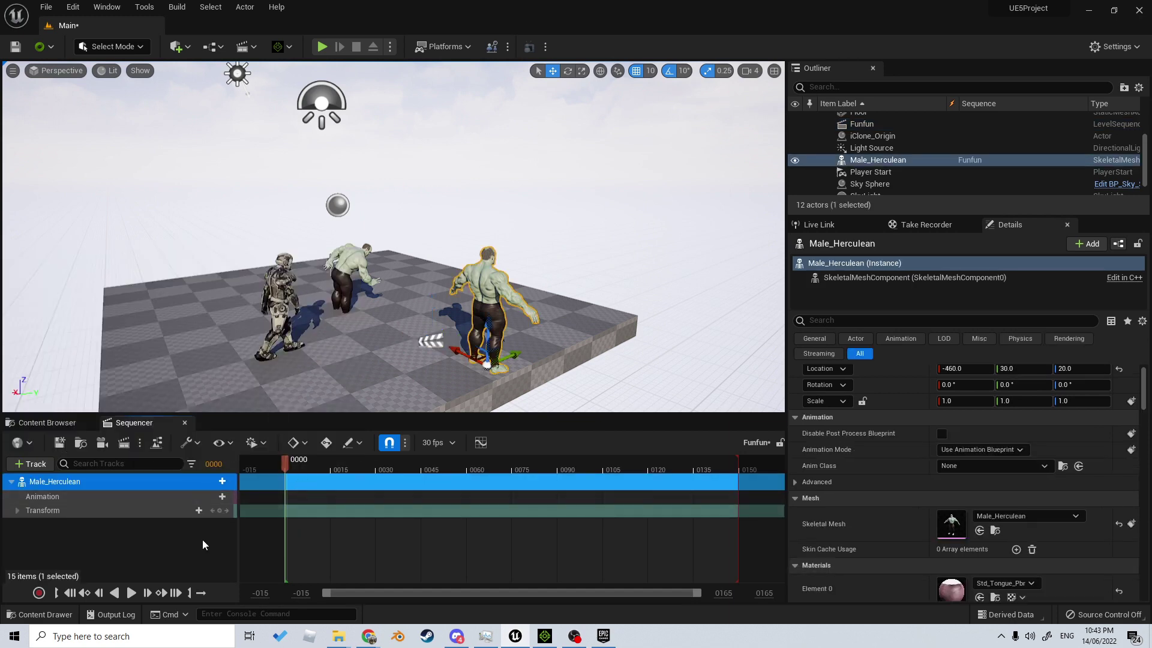
Find the Scene_1_08 recorded take in Cinematics/Takes/2022-06-14 in the Content Browser.
click(205, 498)
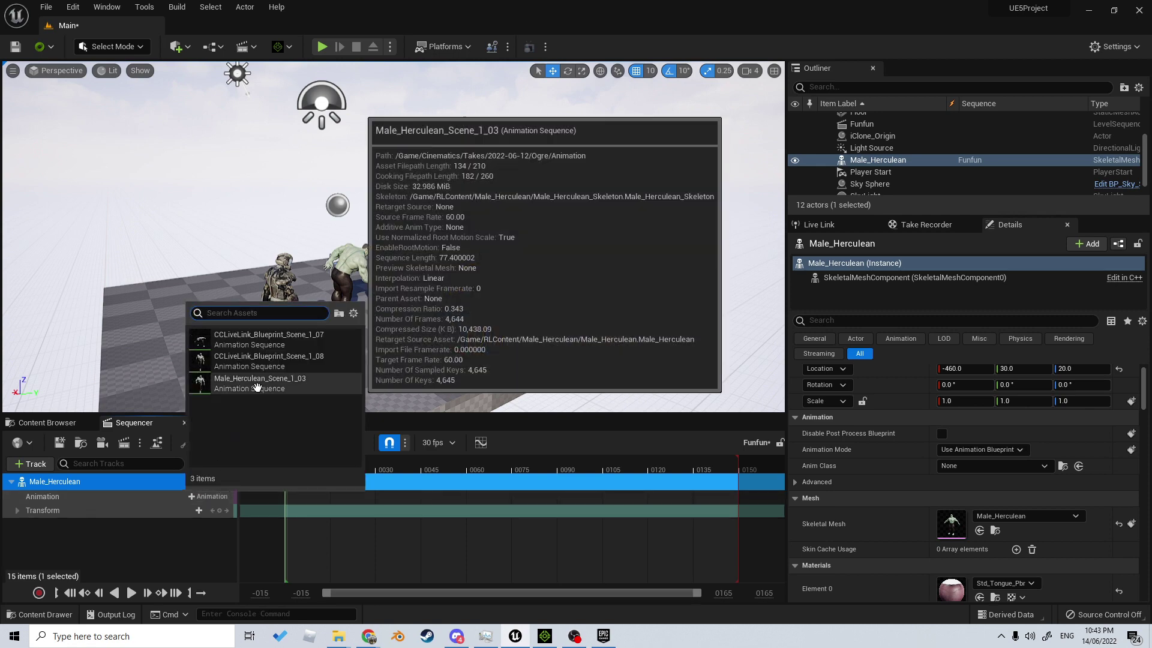
click(150, 546)
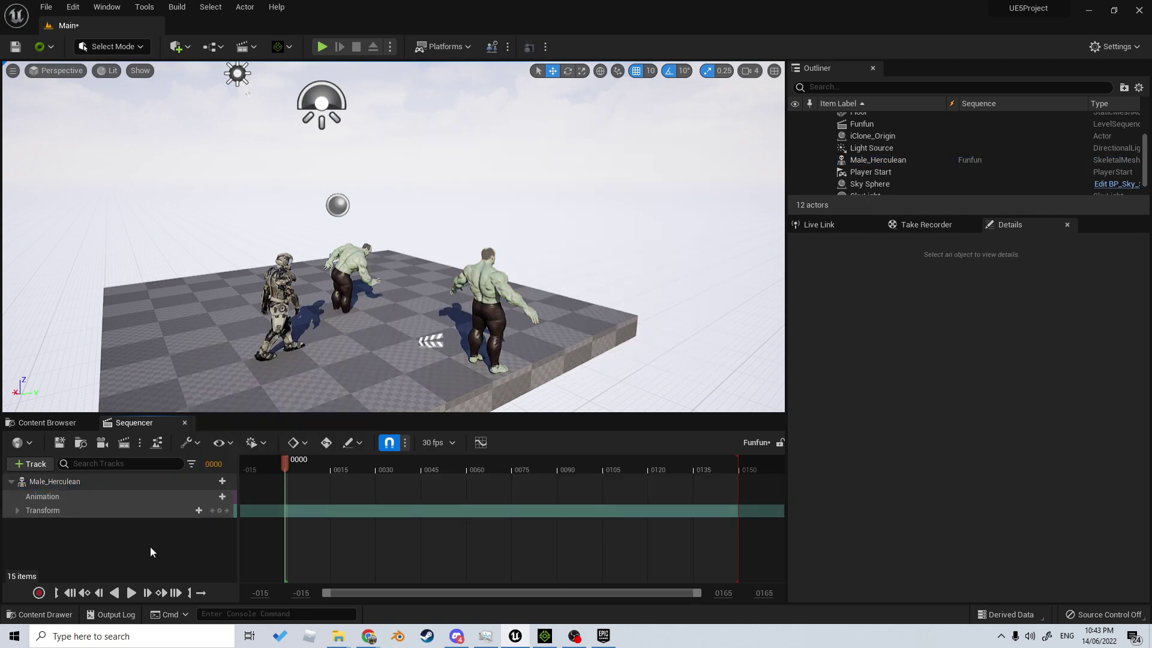
click(51, 427)
click(22, 509)
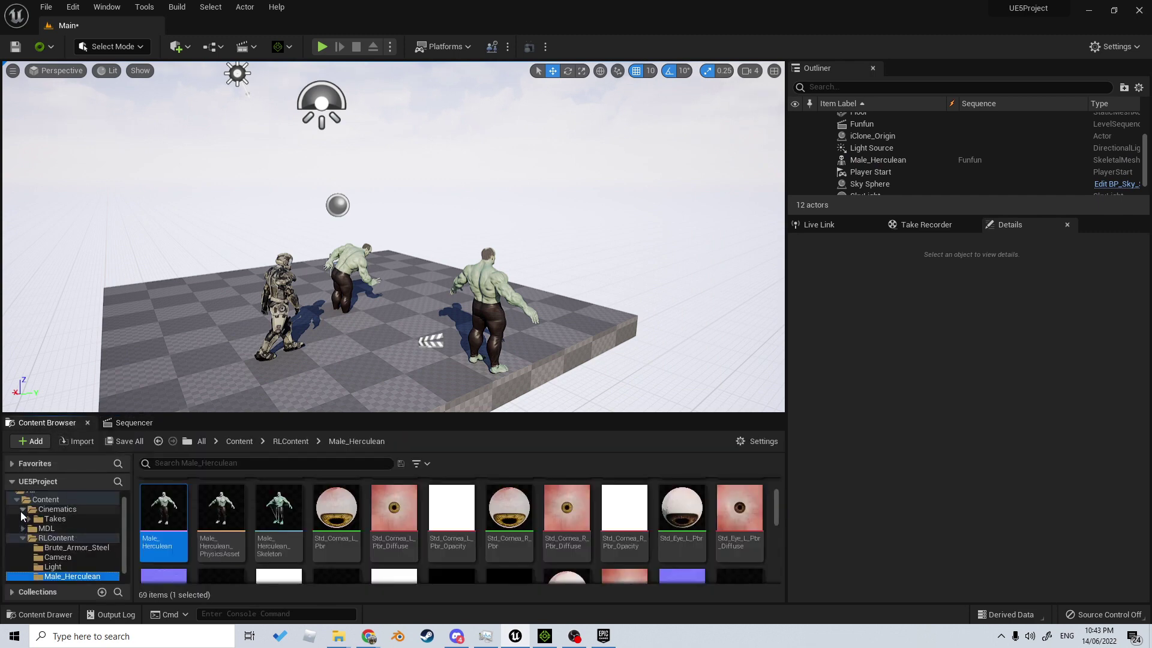
click(55, 519)
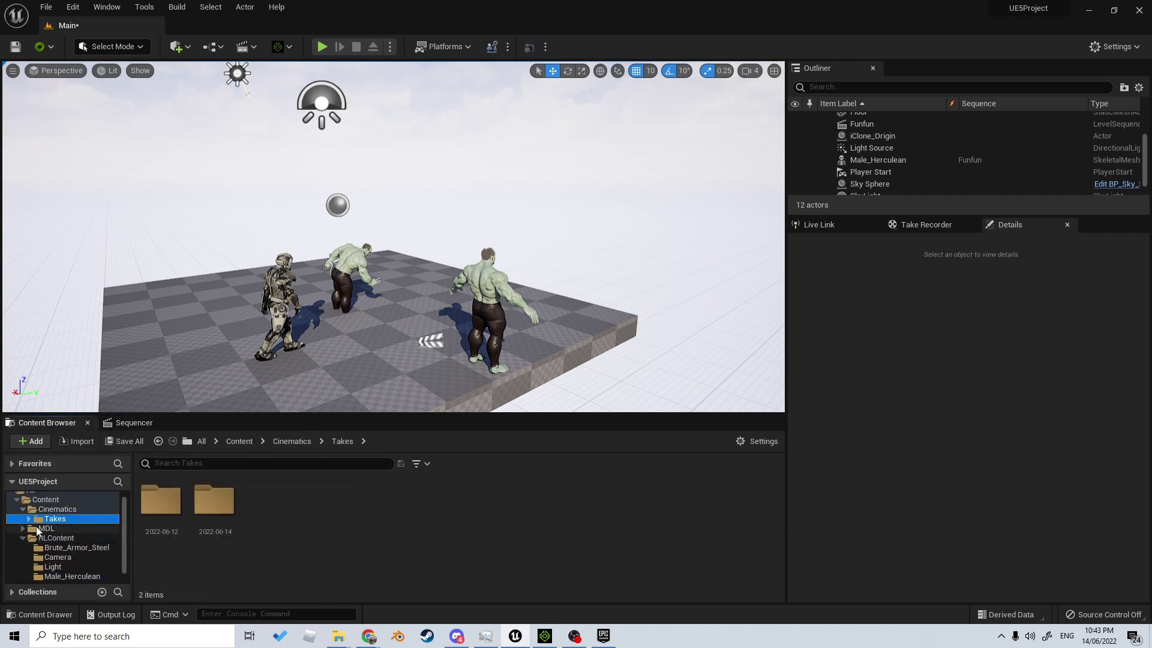
double_click(233, 548)
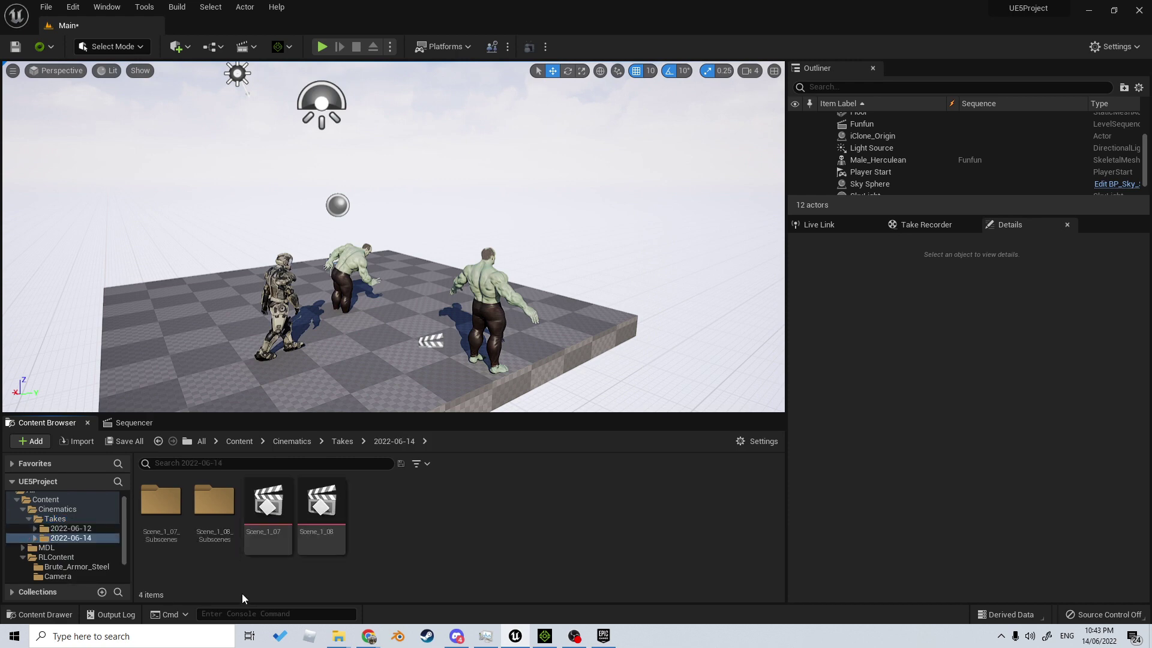
click(317, 534)
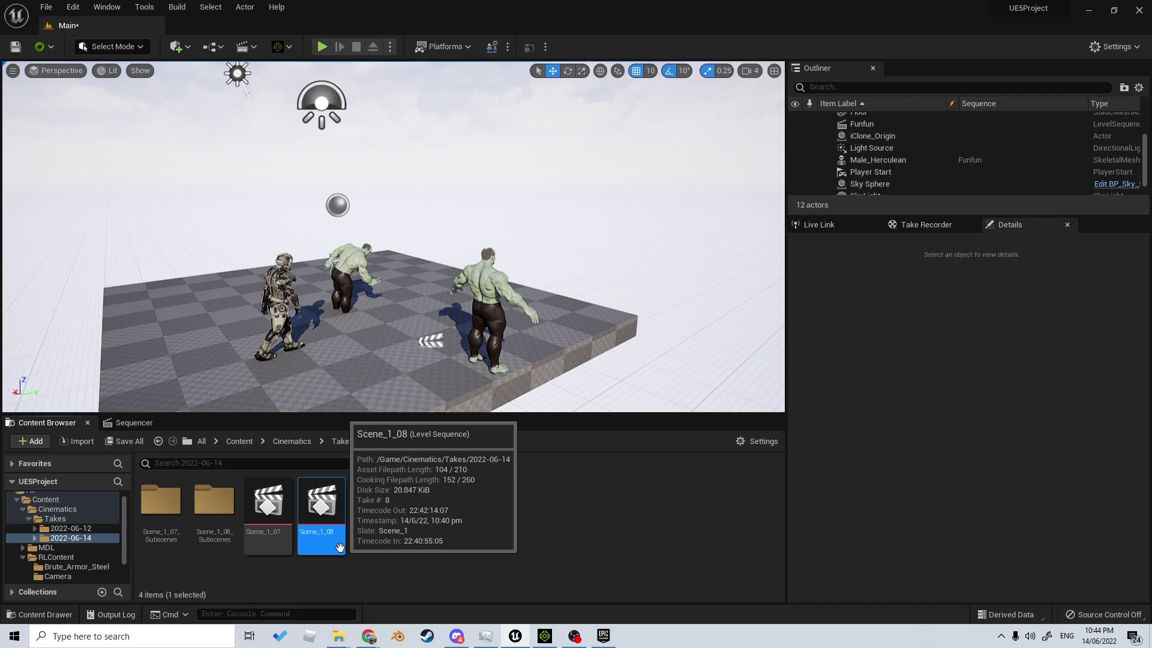
Assign CCLiveLink_Blueprint_Scene_1_08 to Male_Herculean's Animation track.
click(134, 423)
click(207, 496)
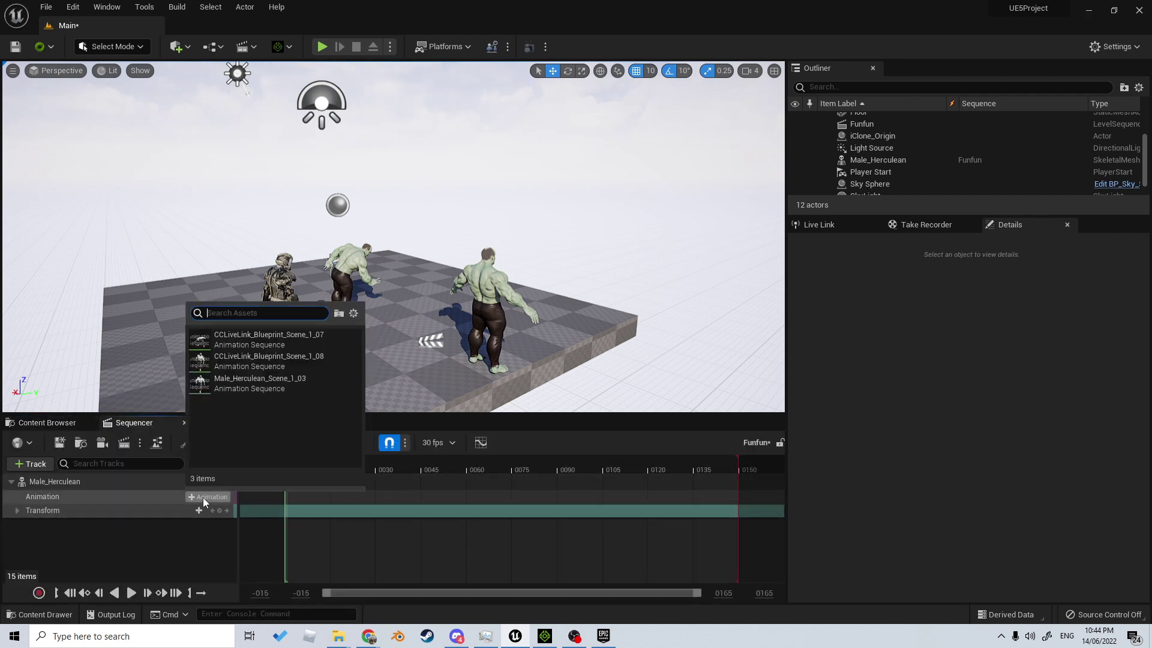
click(269, 360)
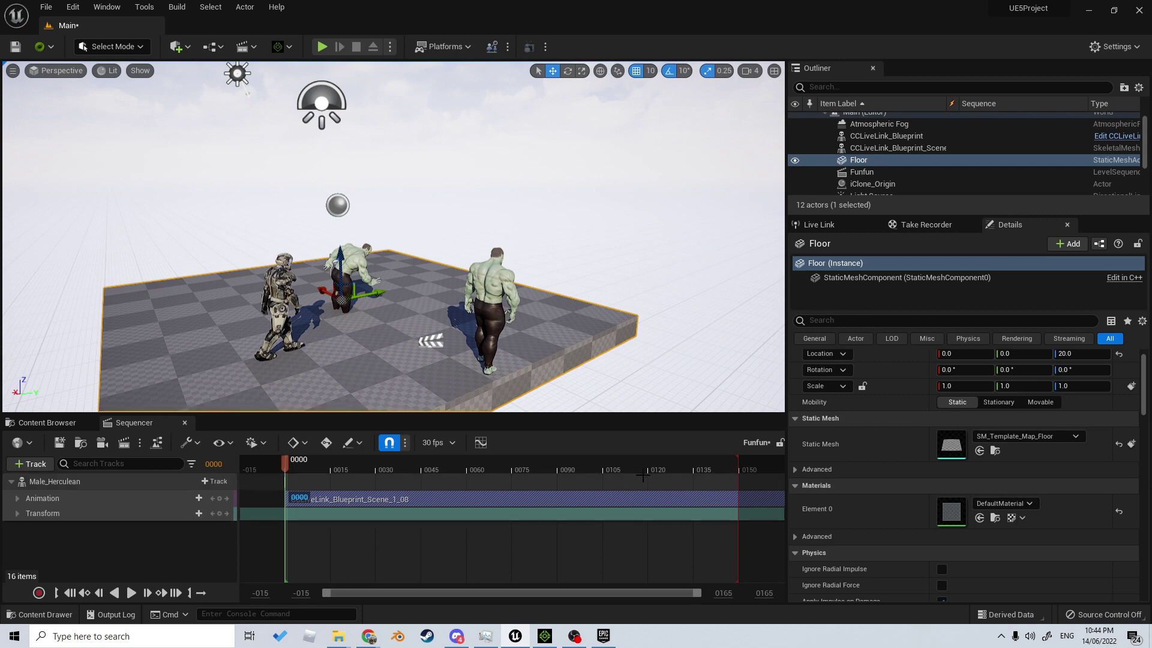
Extend the playback range past frame 0150 and play the sequence in game view.
ctrl+scroll(653, 480, down, 5)
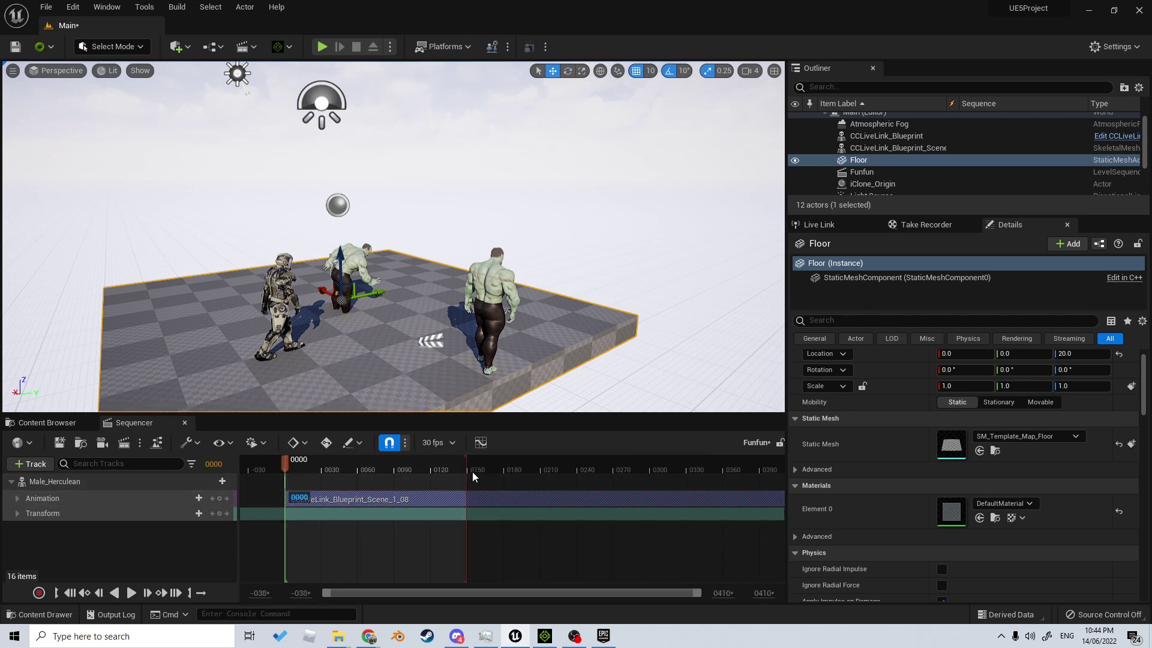
drag(480, 470, 1147, 448)
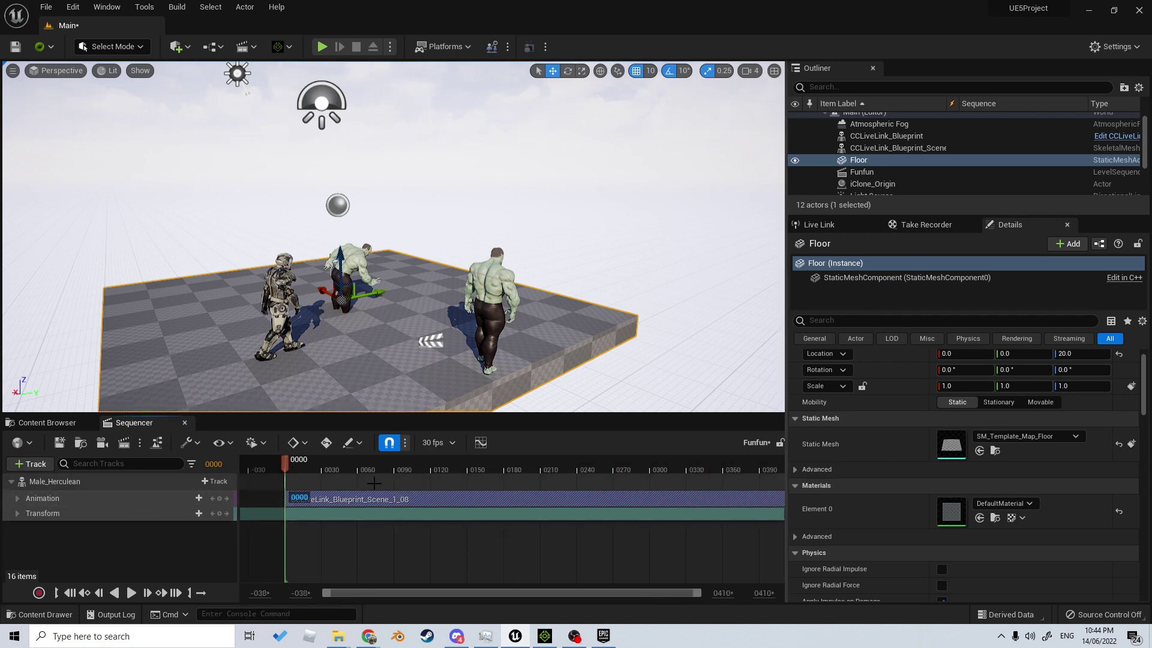
key(space)
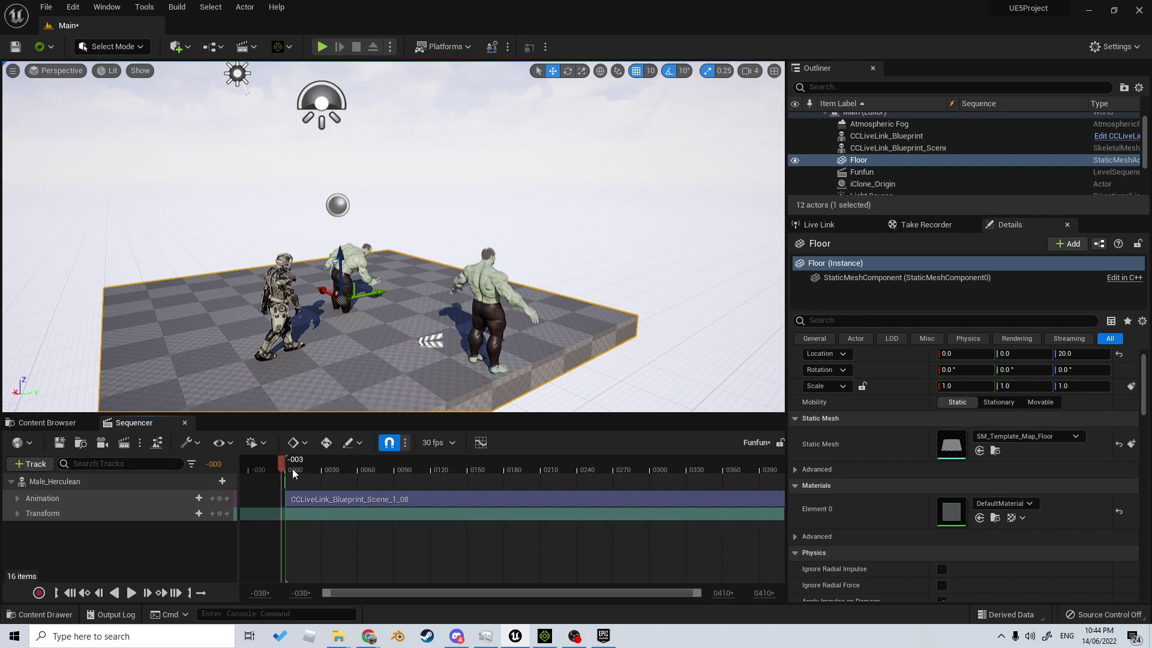
key(g)
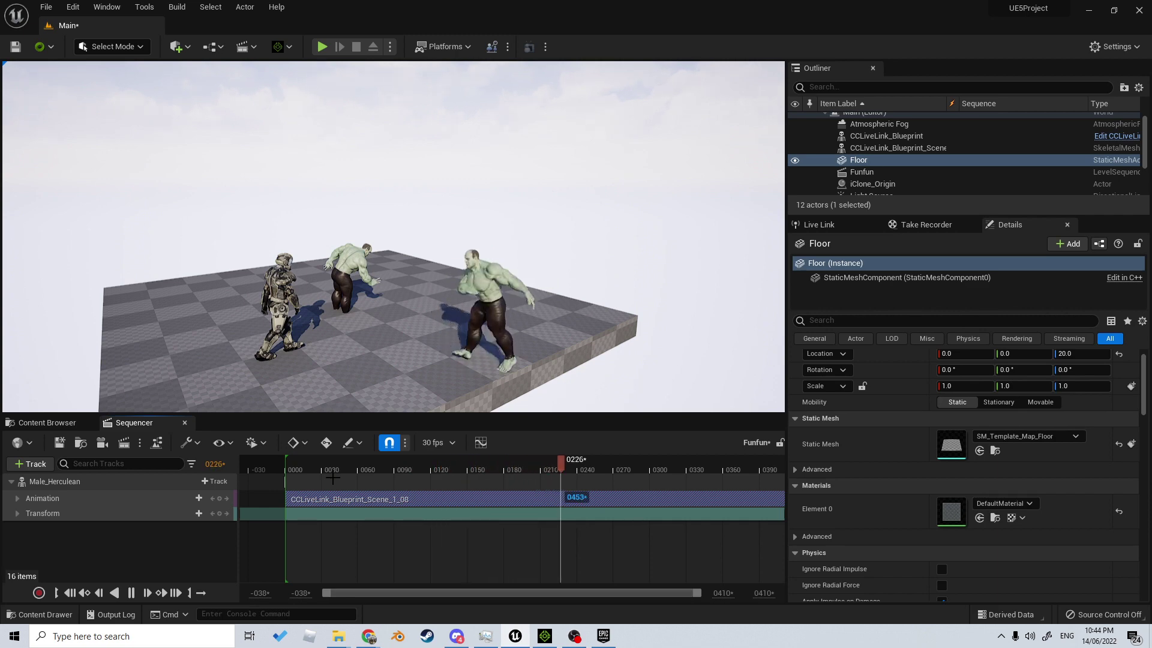
Stop and rewind playback, then open the Scene_1_08 take and its CCLiveLink_Blueprint subsequence.
click(601, 475)
drag(602, 475, 251, 470)
click(48, 422)
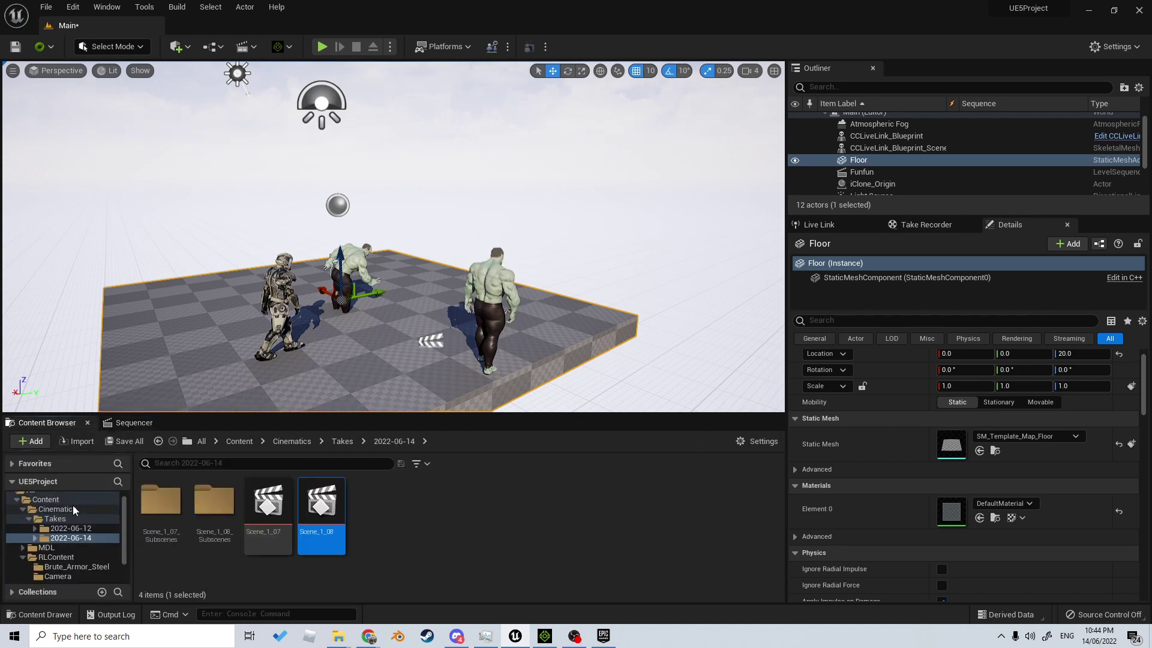
click(78, 537)
double_click(80, 538)
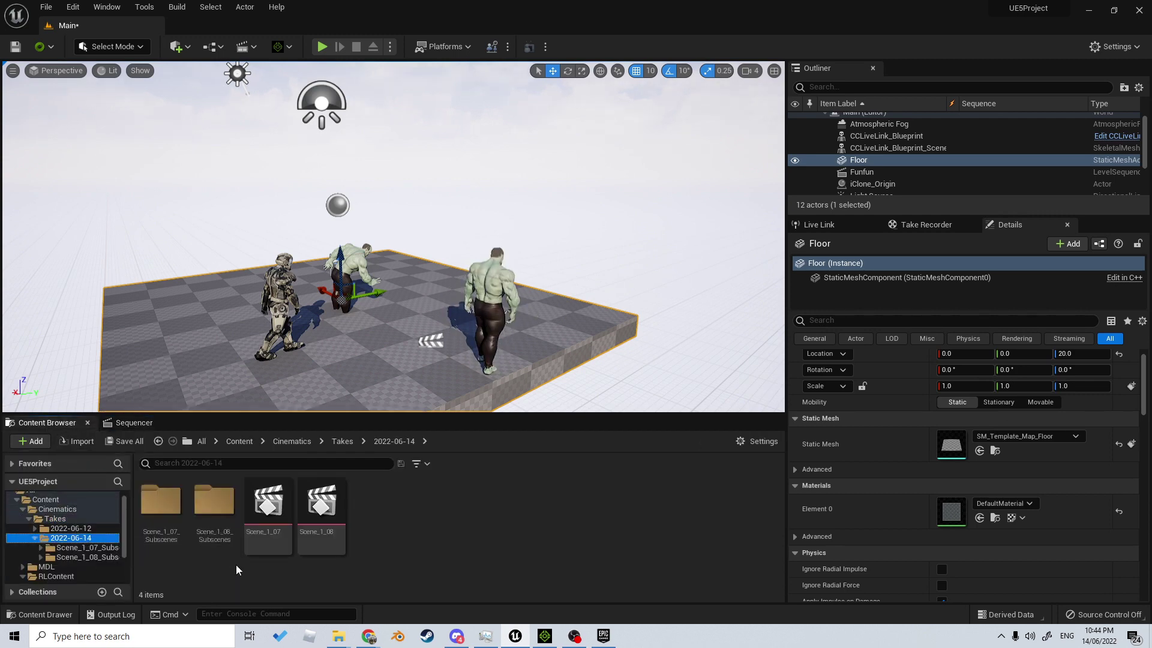
double_click(334, 506)
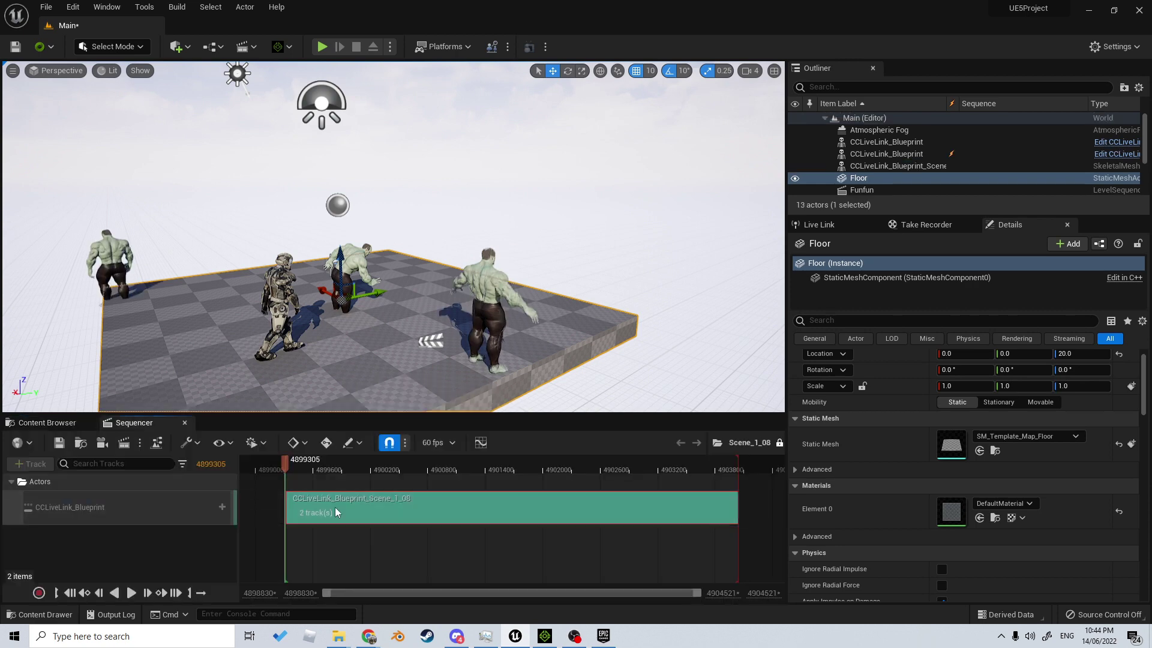
double_click(335, 507)
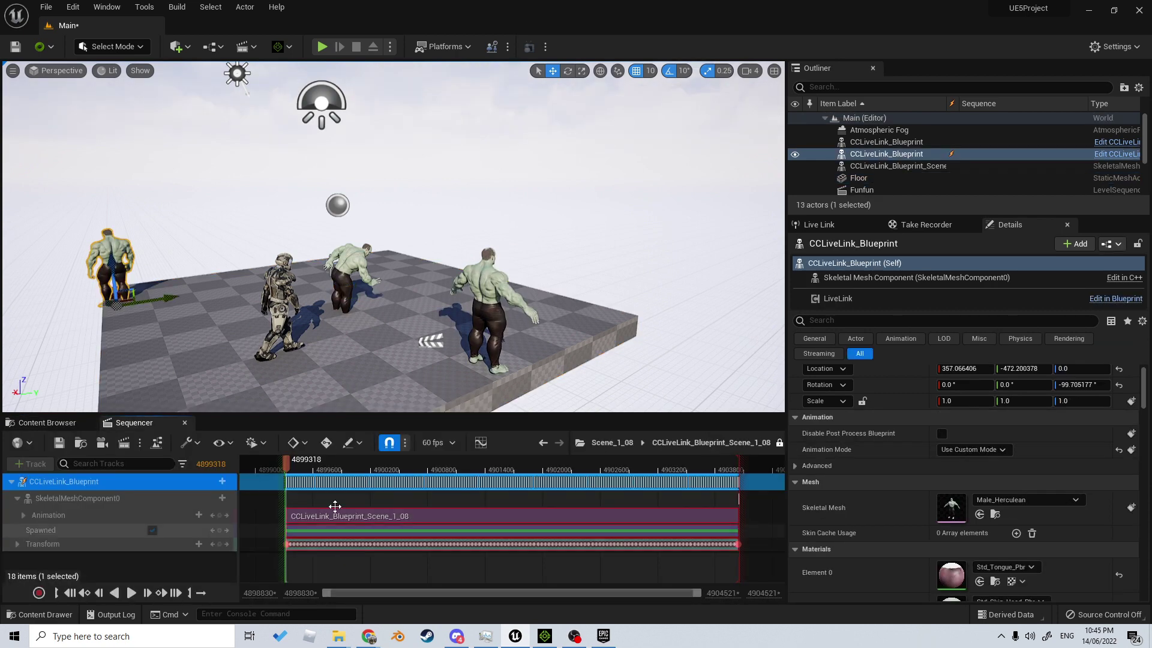
Copy the recorded Transform track, delete the spawned character, and select the Funfun sequence.
click(348, 557)
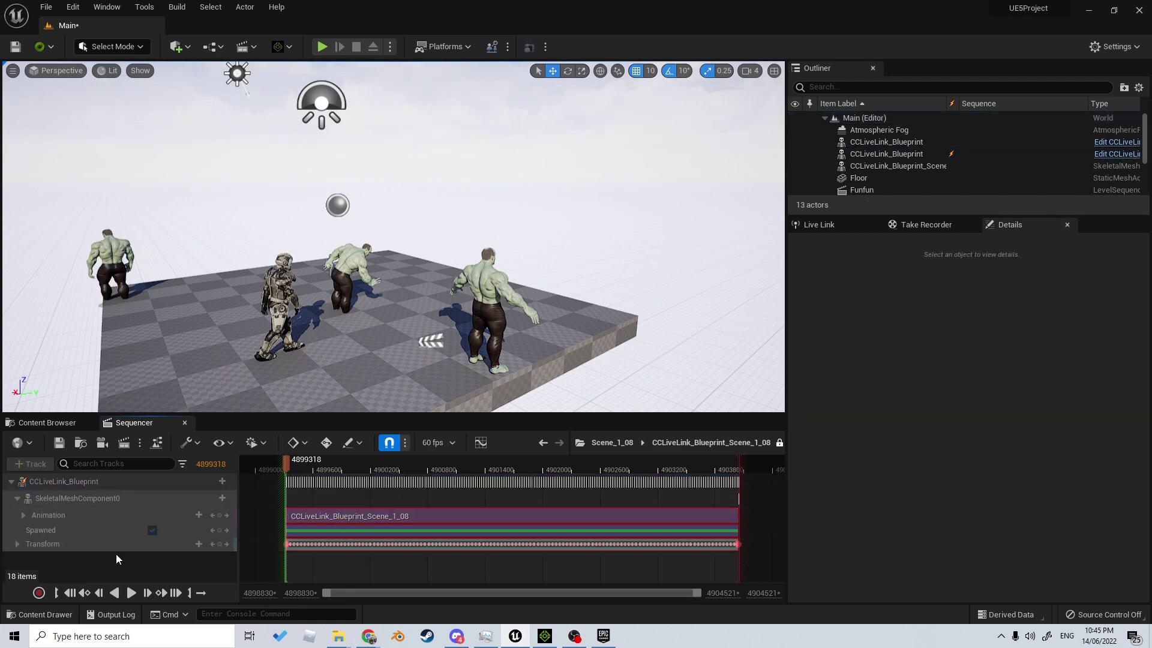
right_click(105, 545)
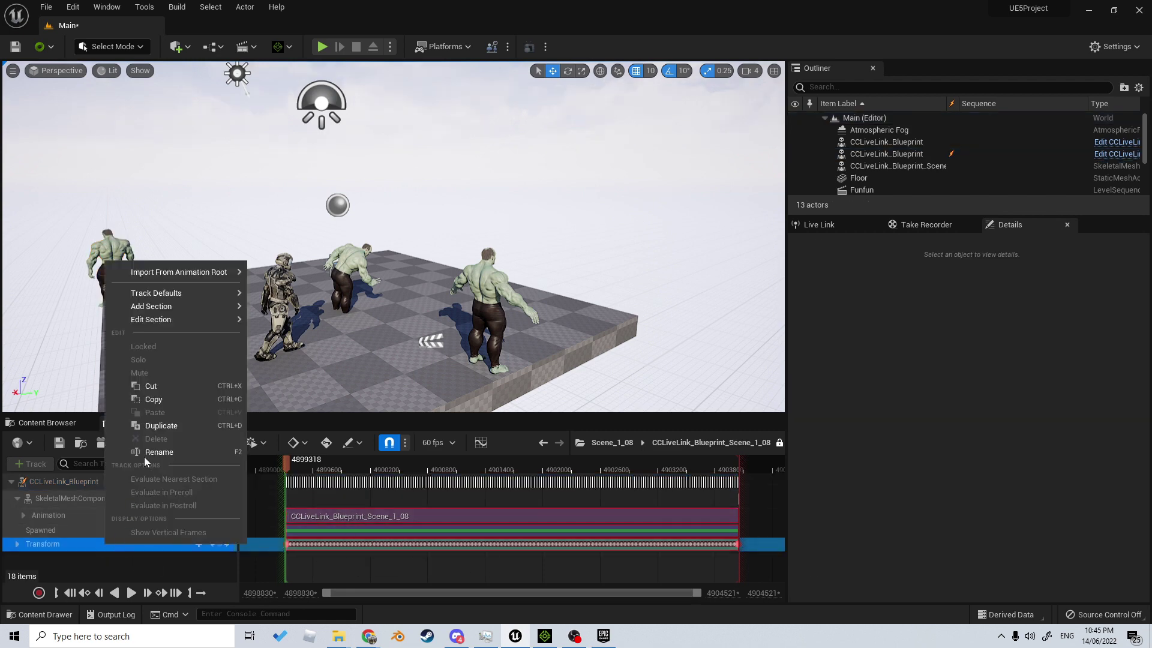
click(160, 399)
click(109, 263)
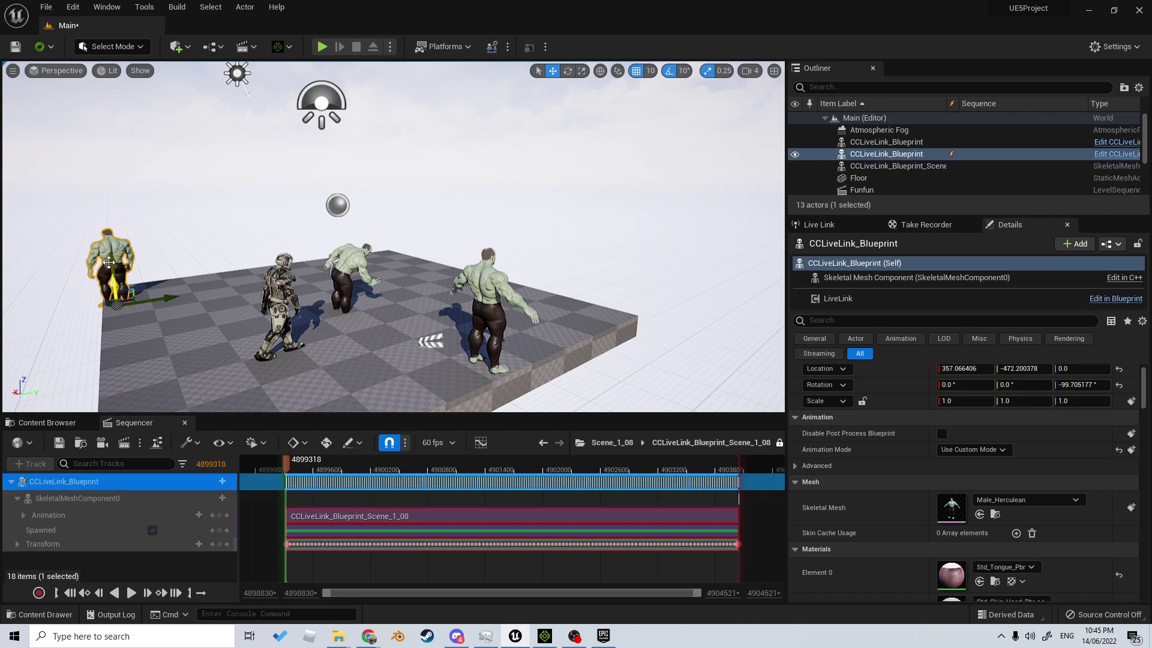
key(Delete)
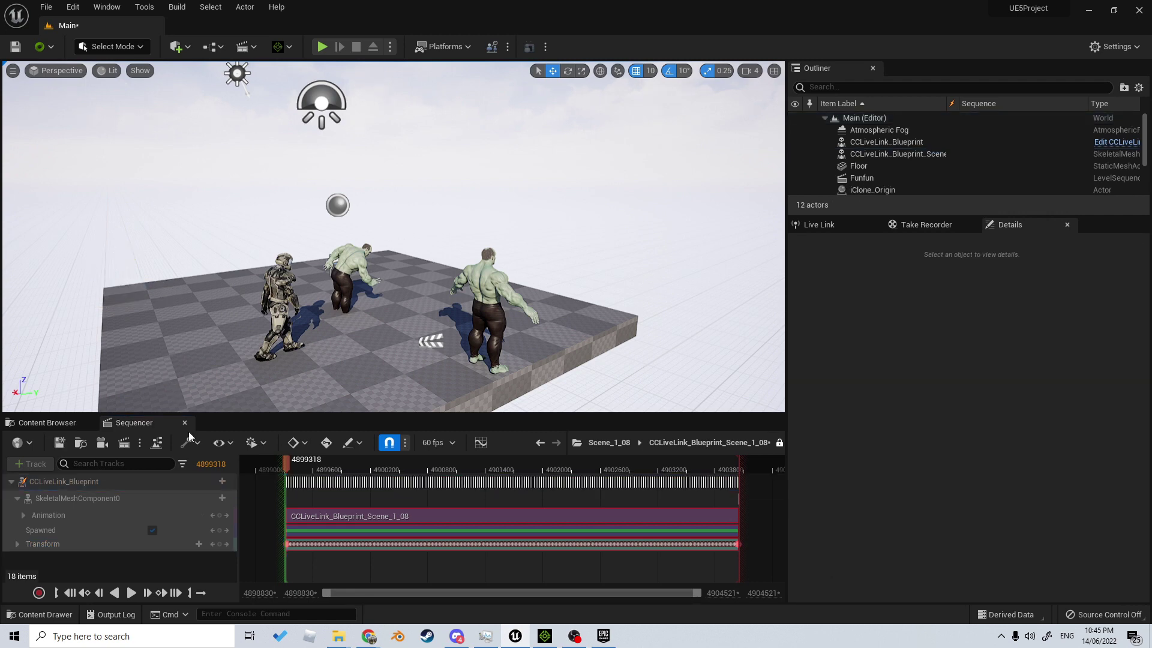
click(430, 340)
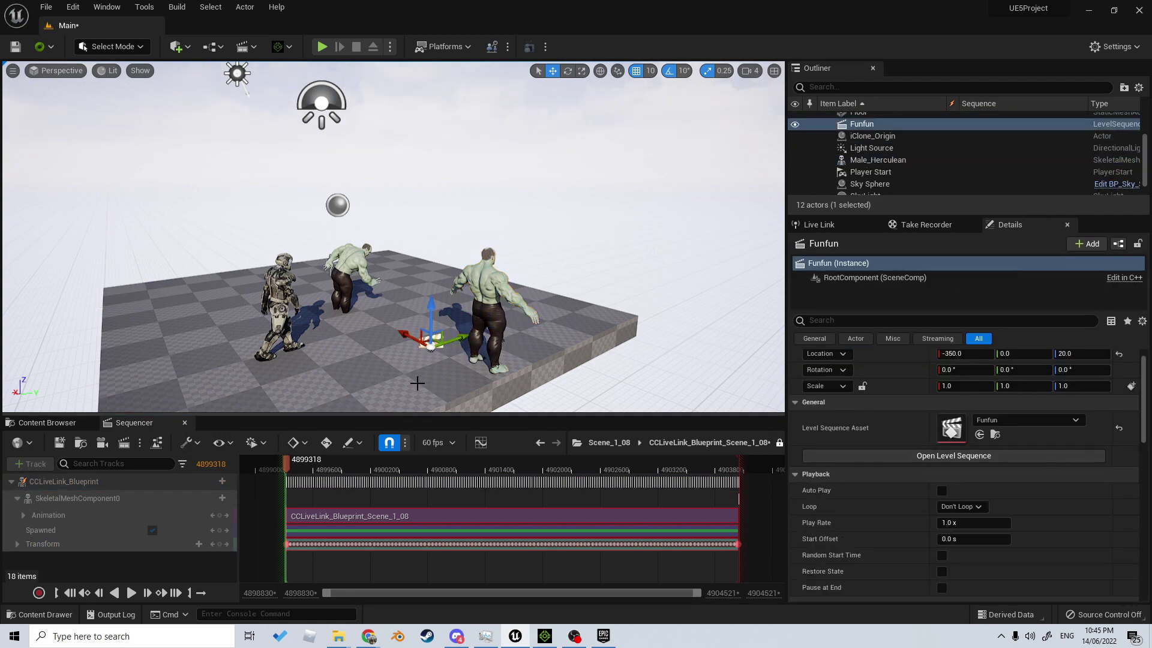
Open Funfun and paste the copied keys onto Male_Herculean's Transform track.
click(876, 456)
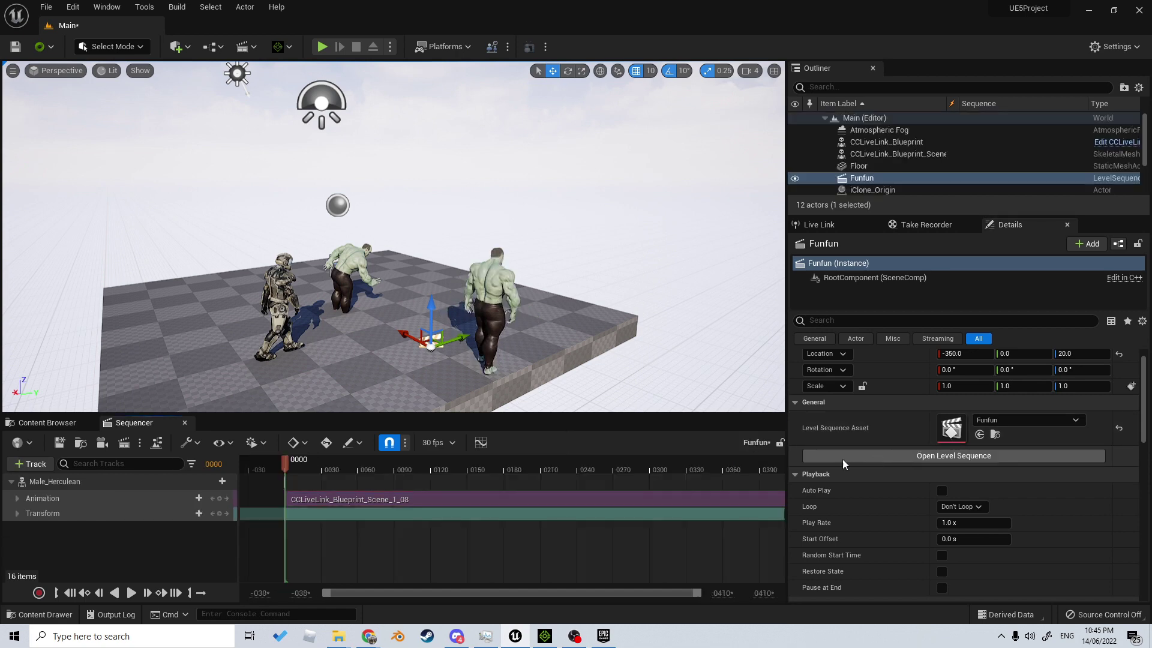
click(489, 292)
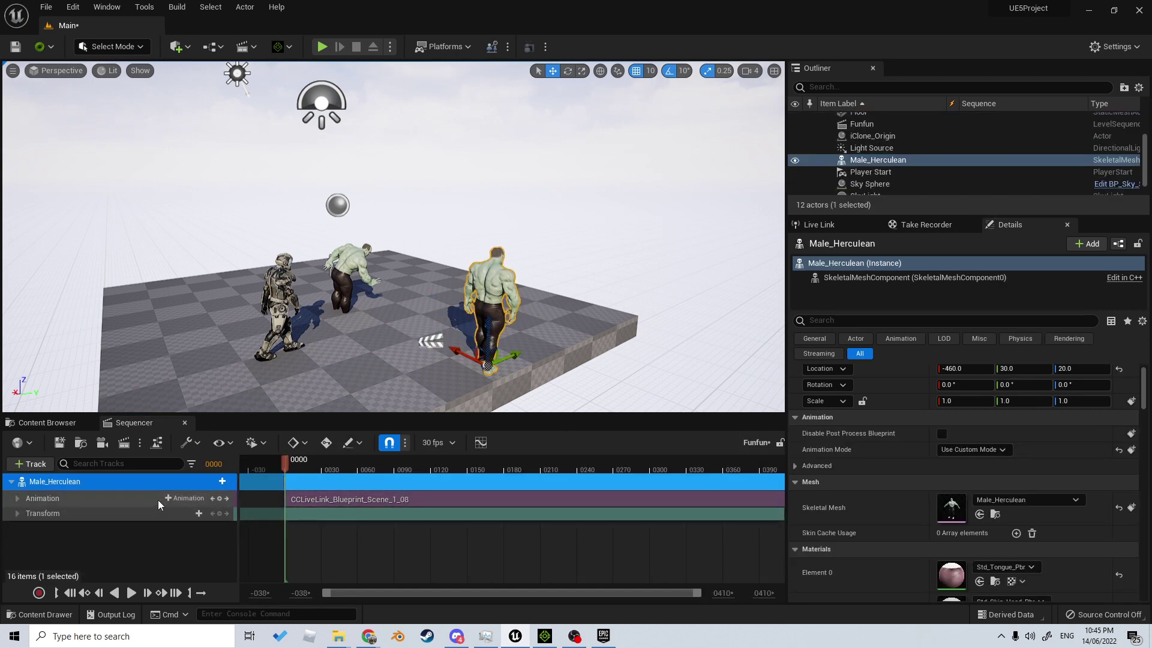
right_click(108, 514)
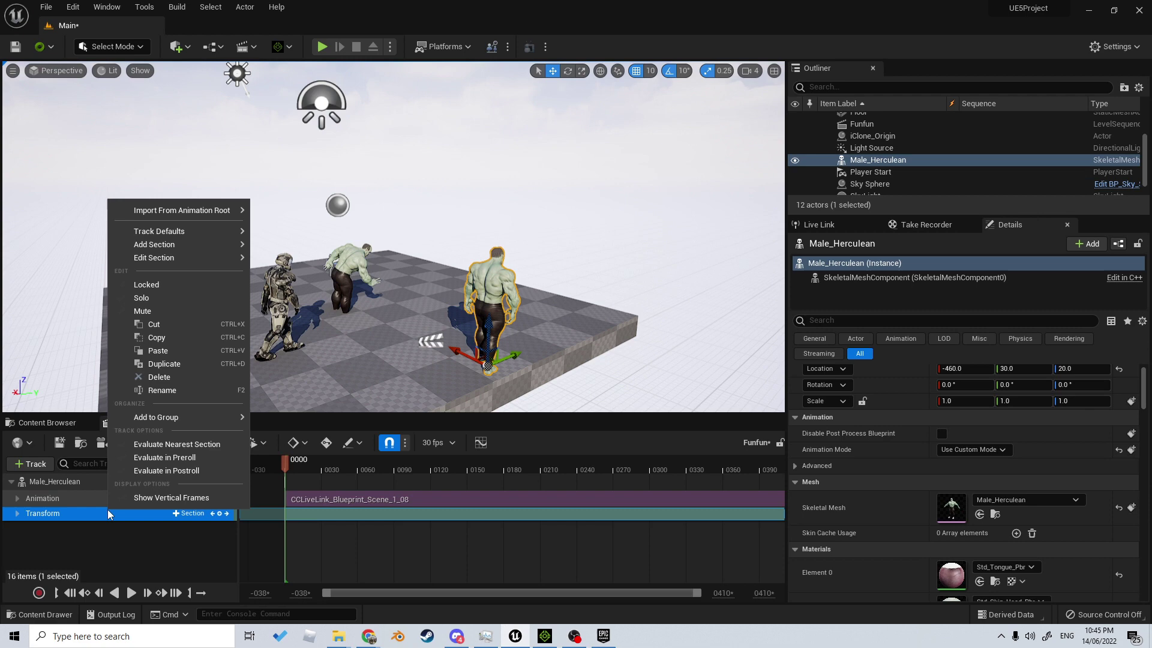
click(172, 351)
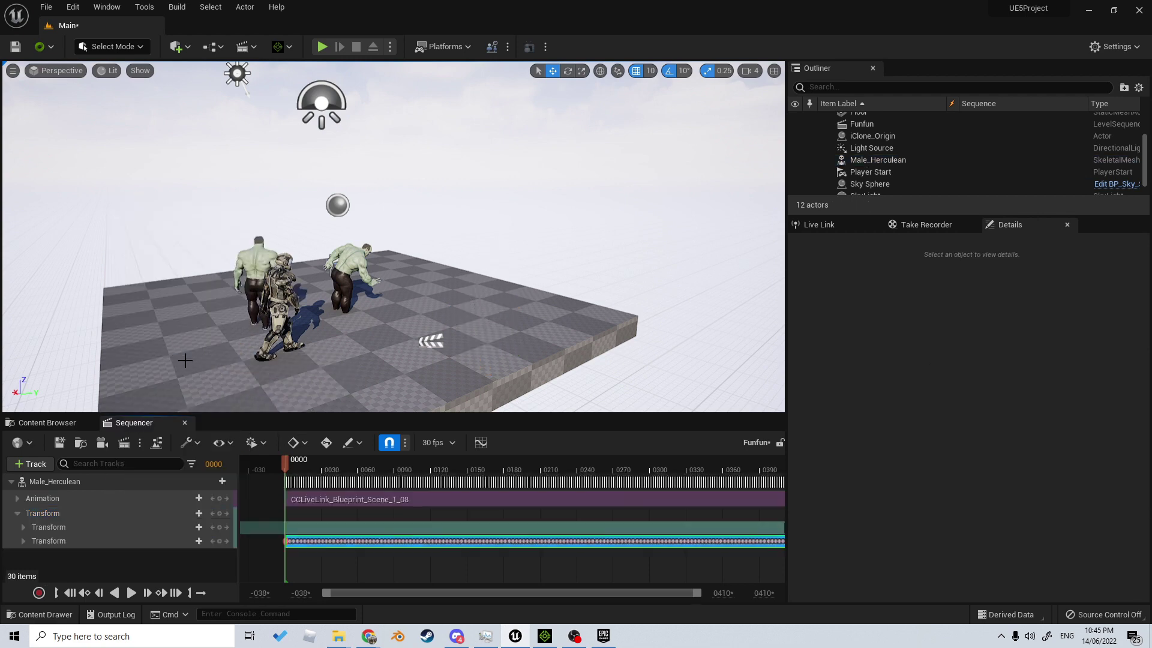
Play back to check the pasted motion, then select the unkeyed Transform subtrack.
key(space)
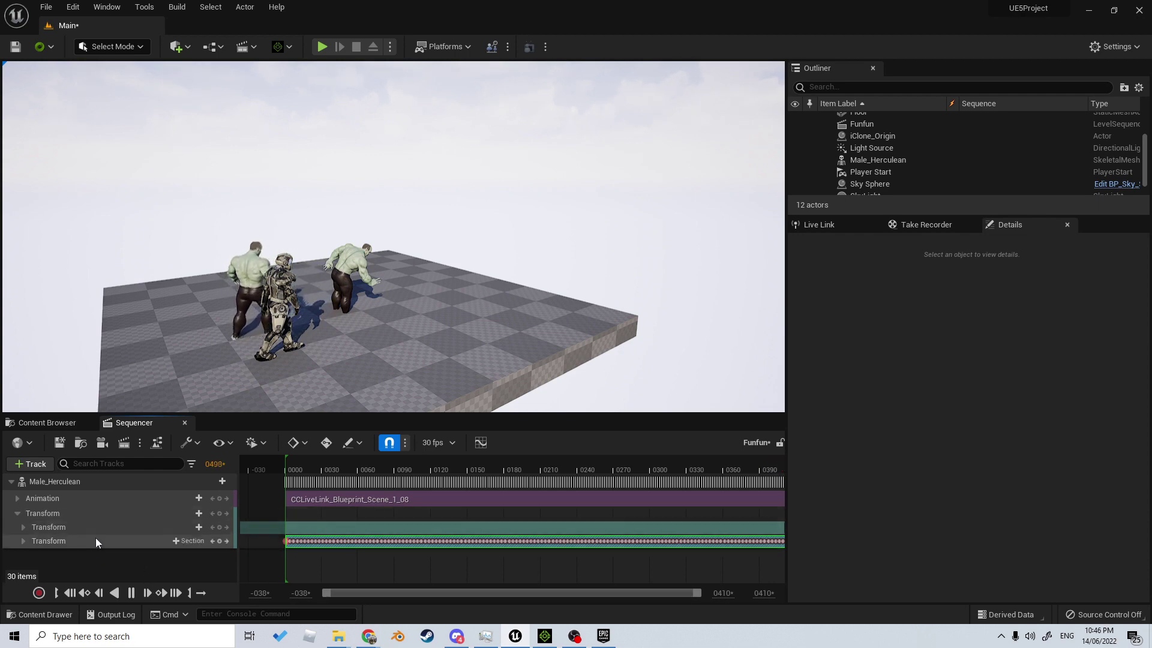
key(space)
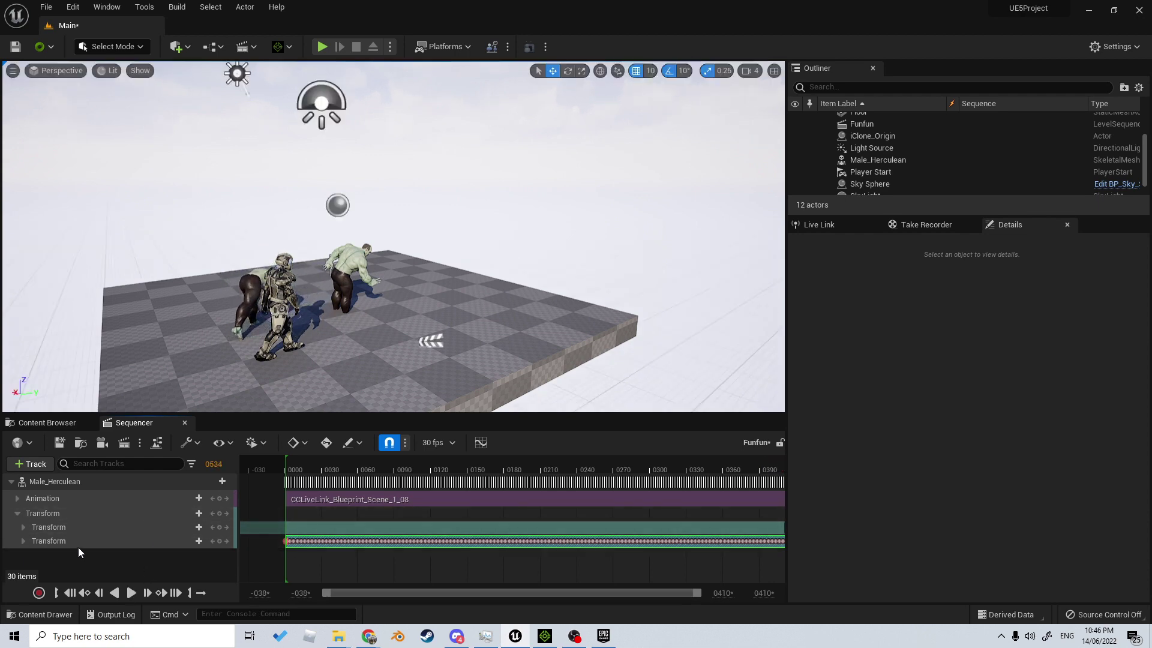
click(78, 527)
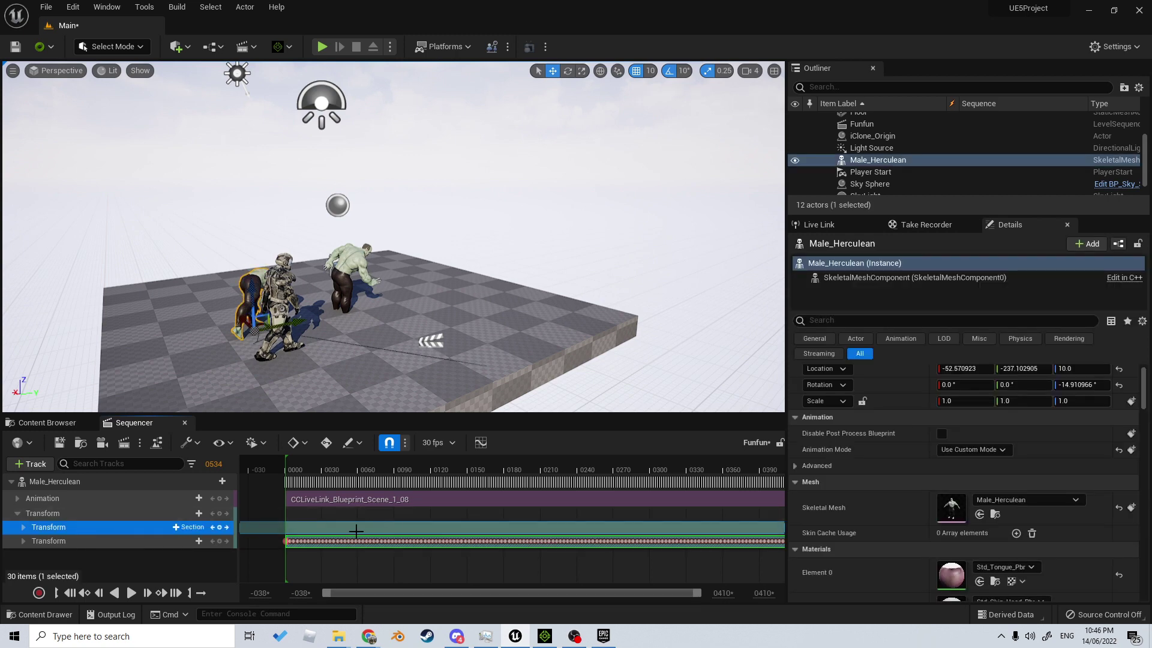
Delete the unkeyed Transform keys and play the sequence through to frame 0409.
key(Delete)
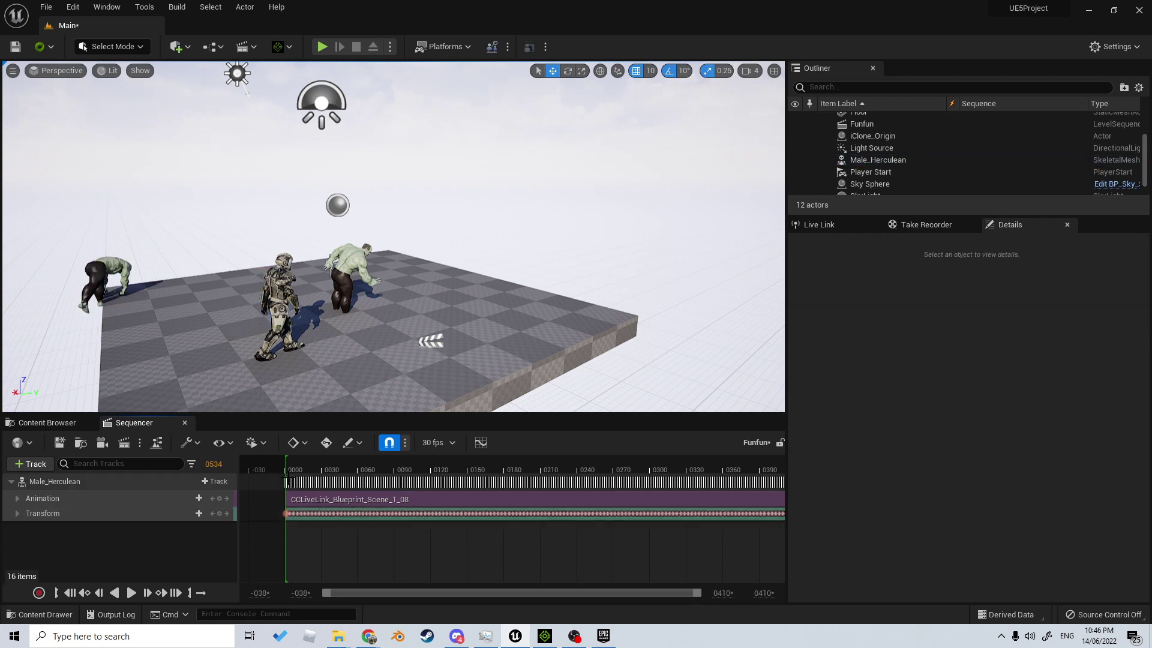
key(space)
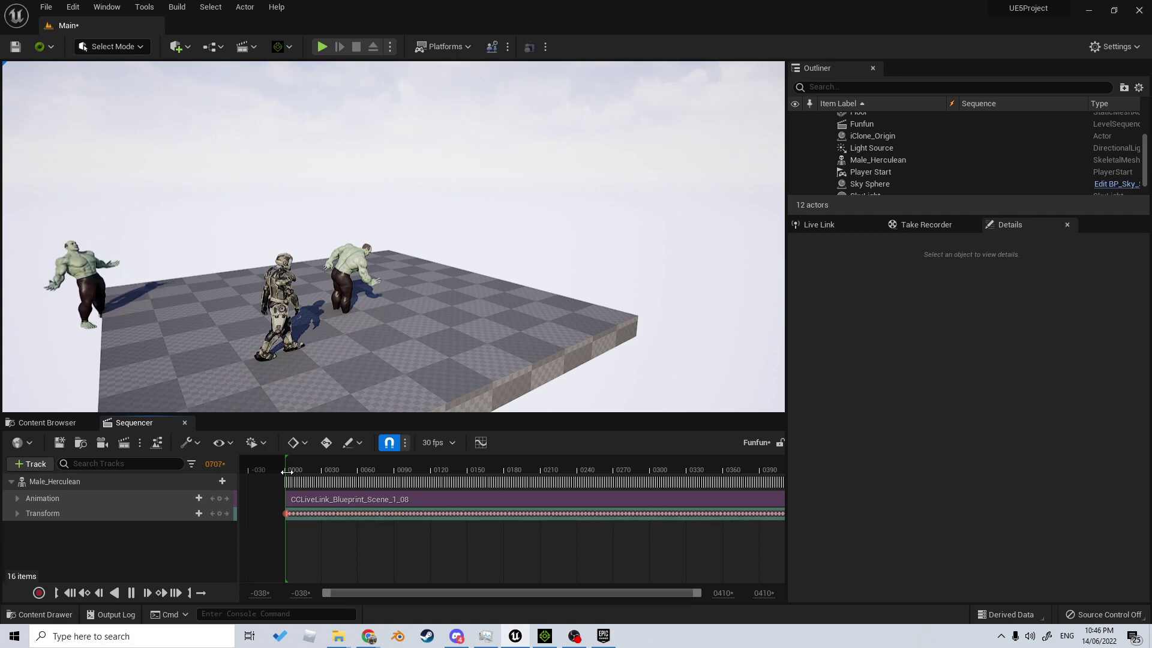
key(space)
click(393, 472)
key(space)
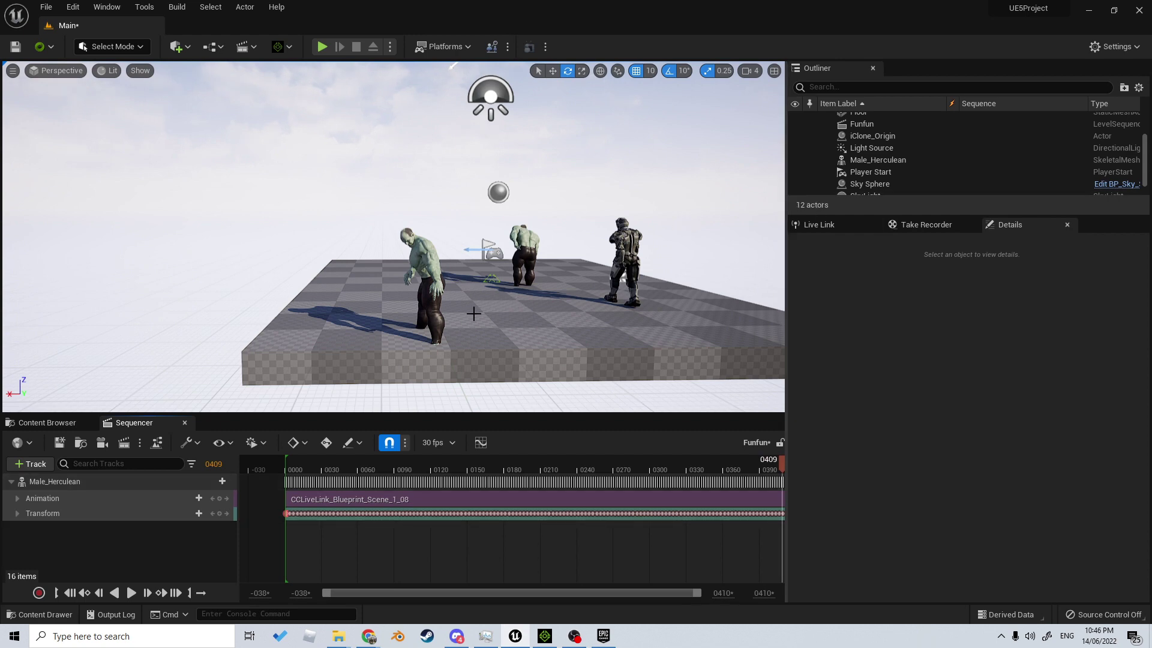
Add a Plane shape and move it down beneath the platform.
click(428, 282)
click(189, 46)
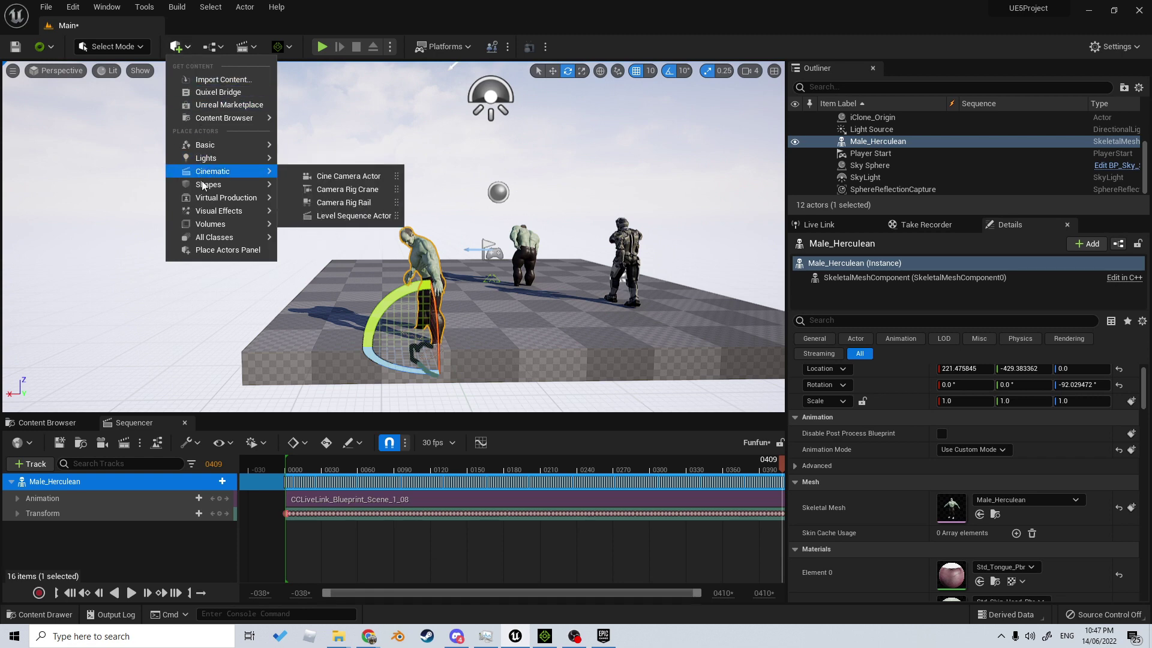
mouse_move(218, 186)
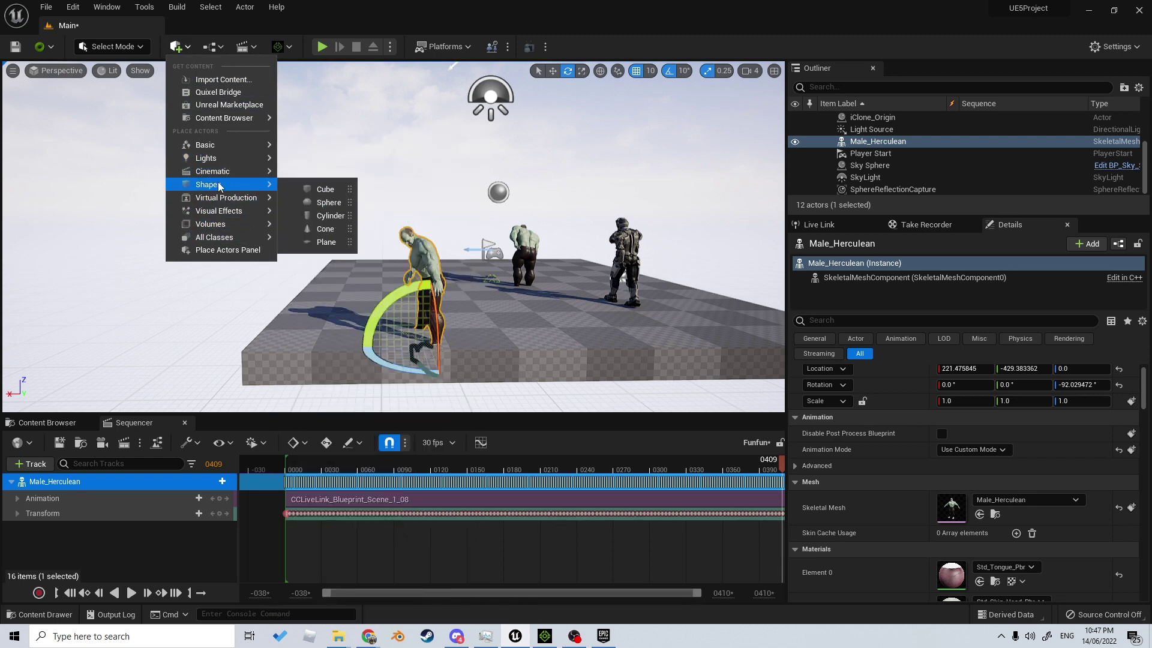
click(325, 242)
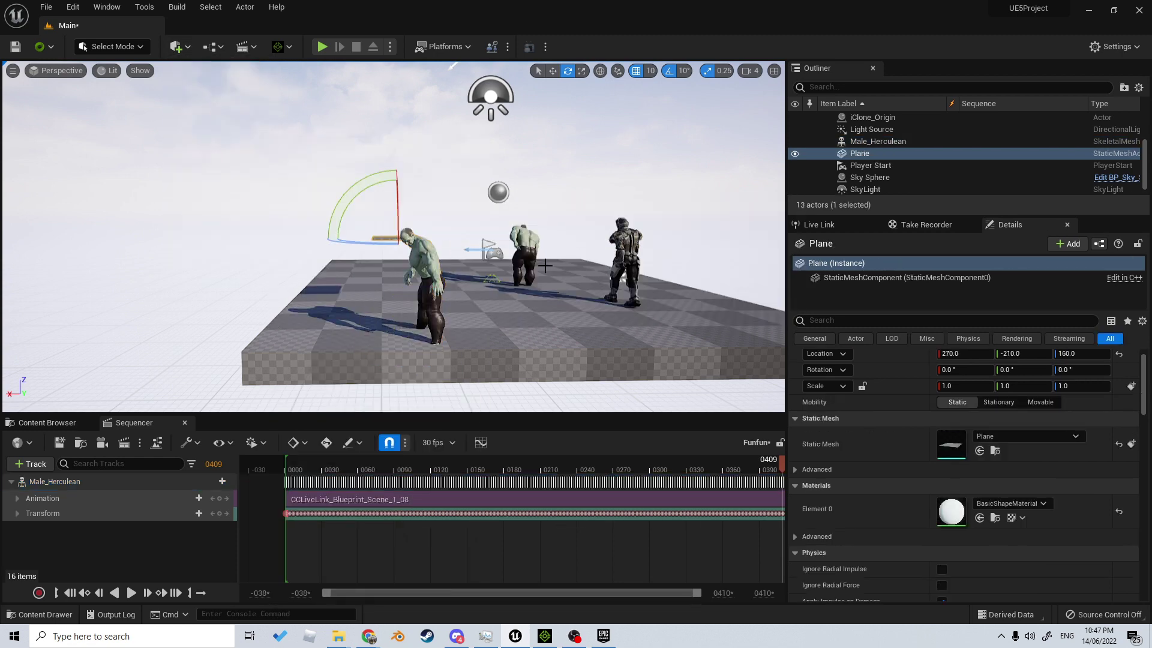
key(w)
drag(397, 189, 422, 378)
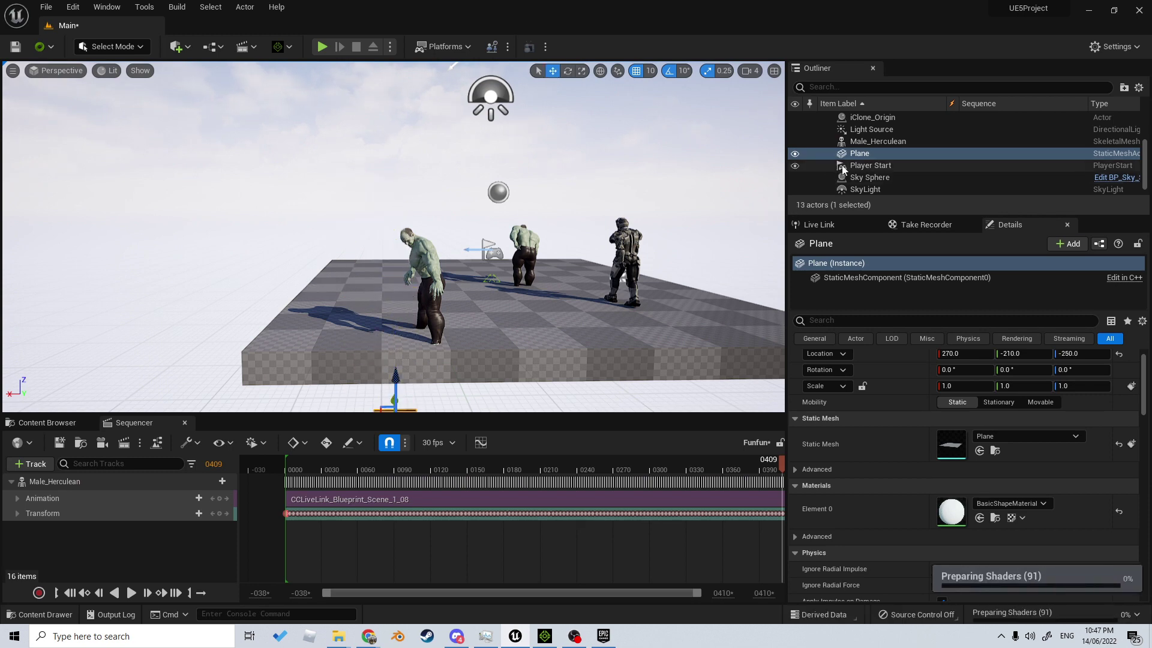
Attach Male_Herculean as a child of the Plane in the Outliner.
drag(877, 142, 859, 157)
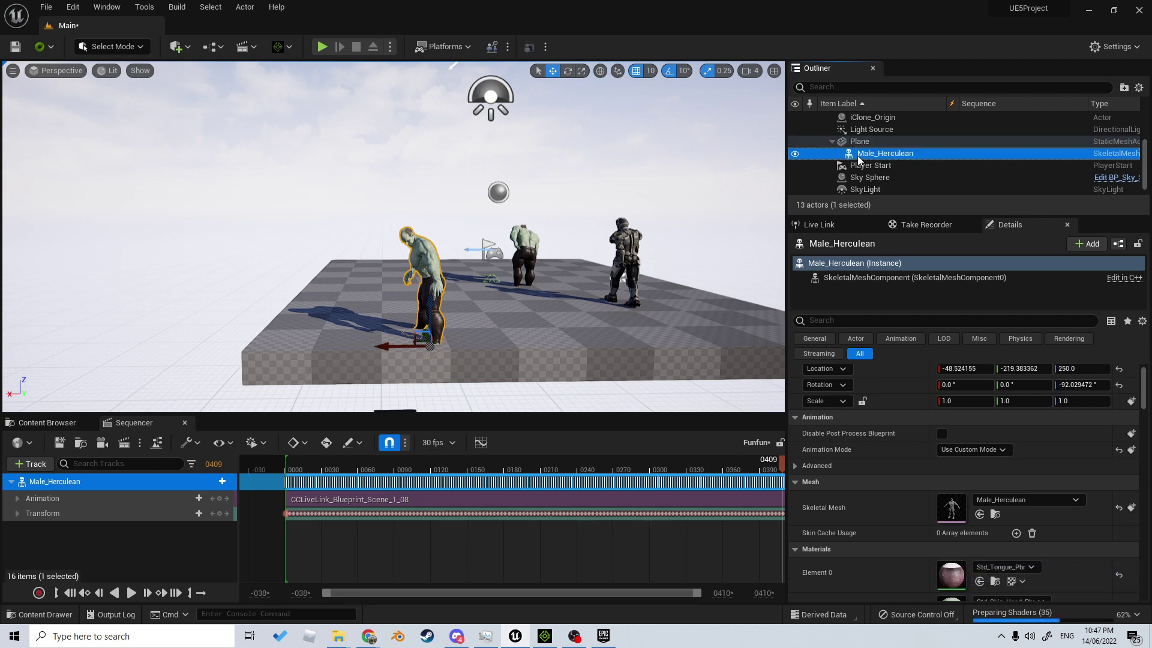
click(859, 143)
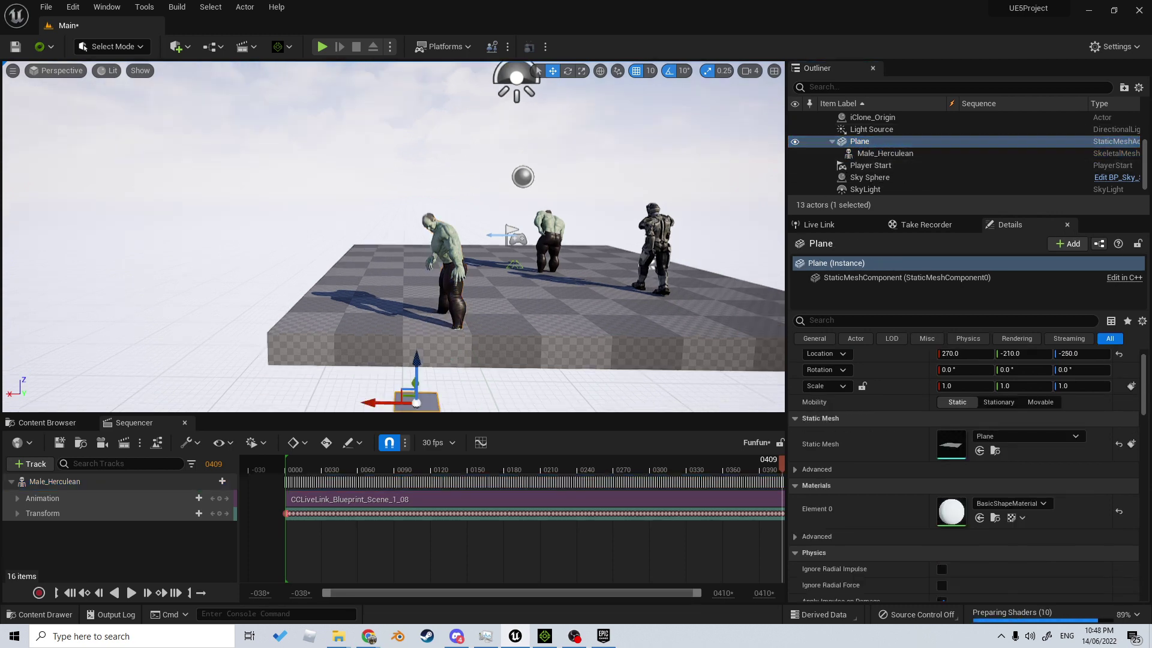
scroll(447, 309, down, 5)
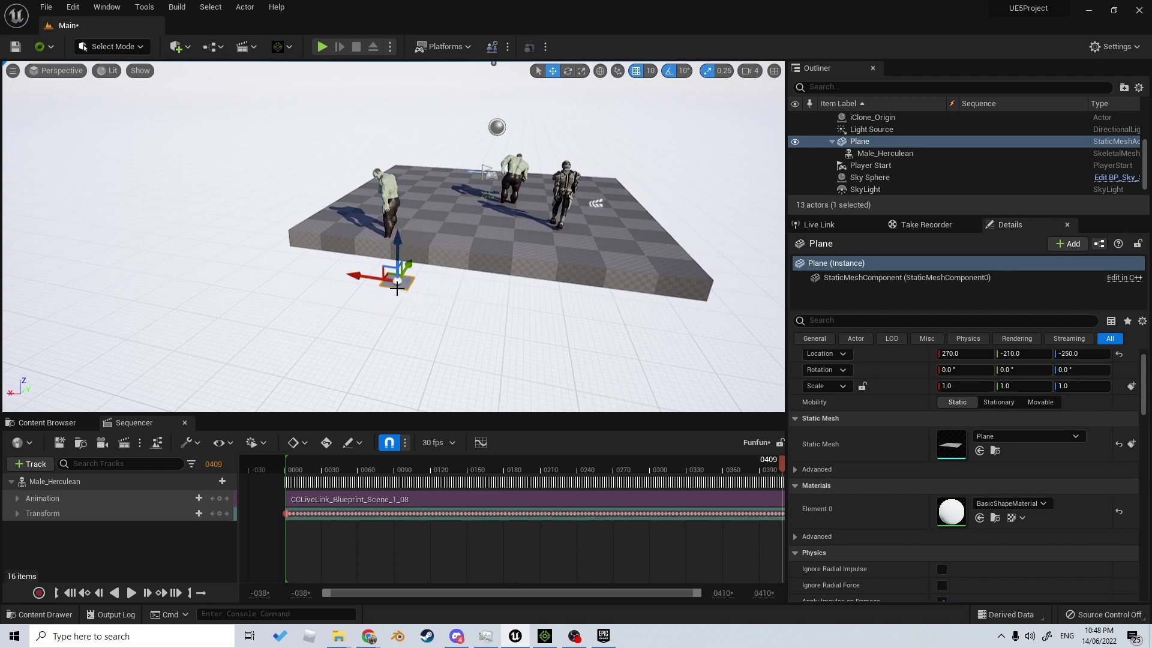
Orbit the view and briefly play and pause the sequence.
alt+drag(387, 271, 212, 304)
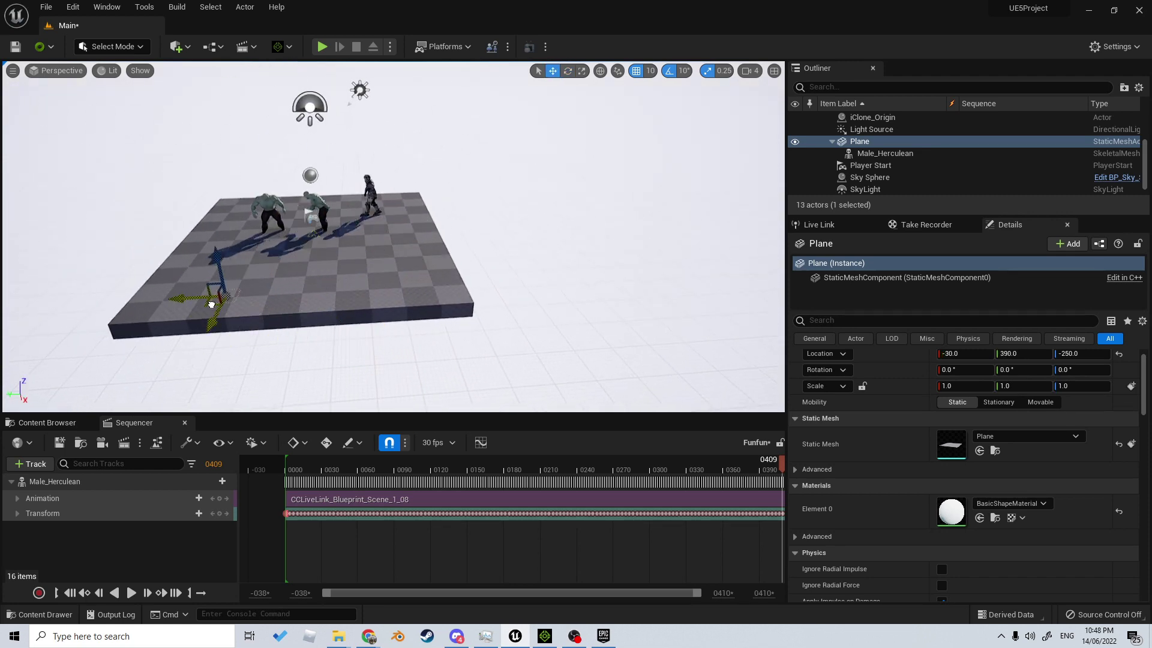
key(space)
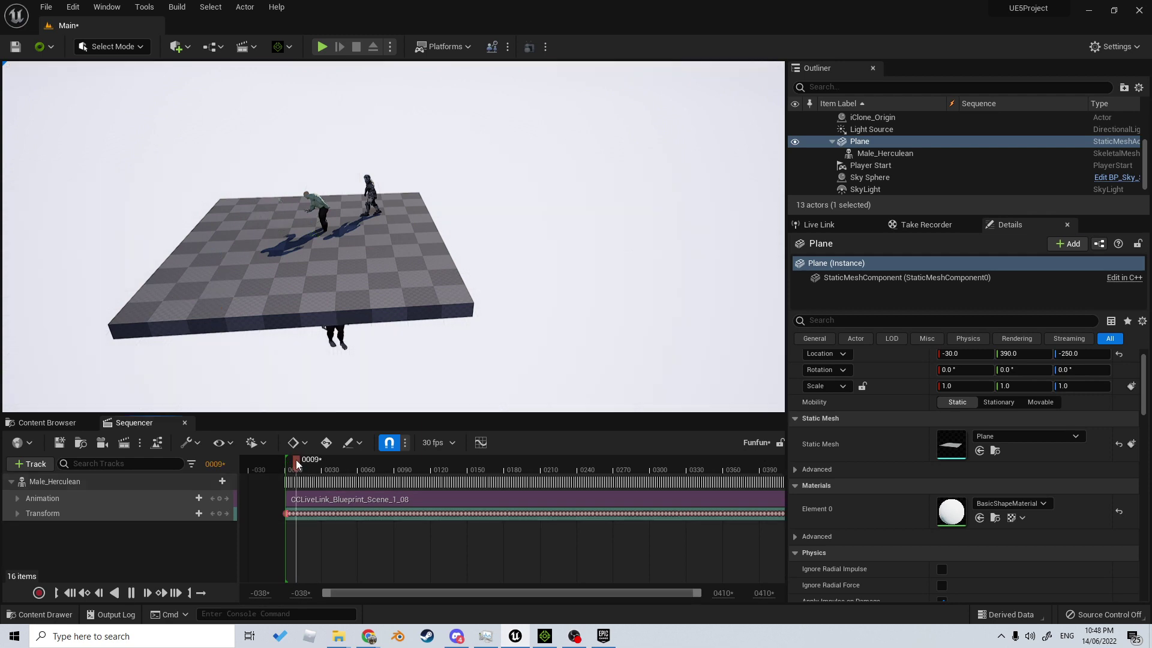
key(space)
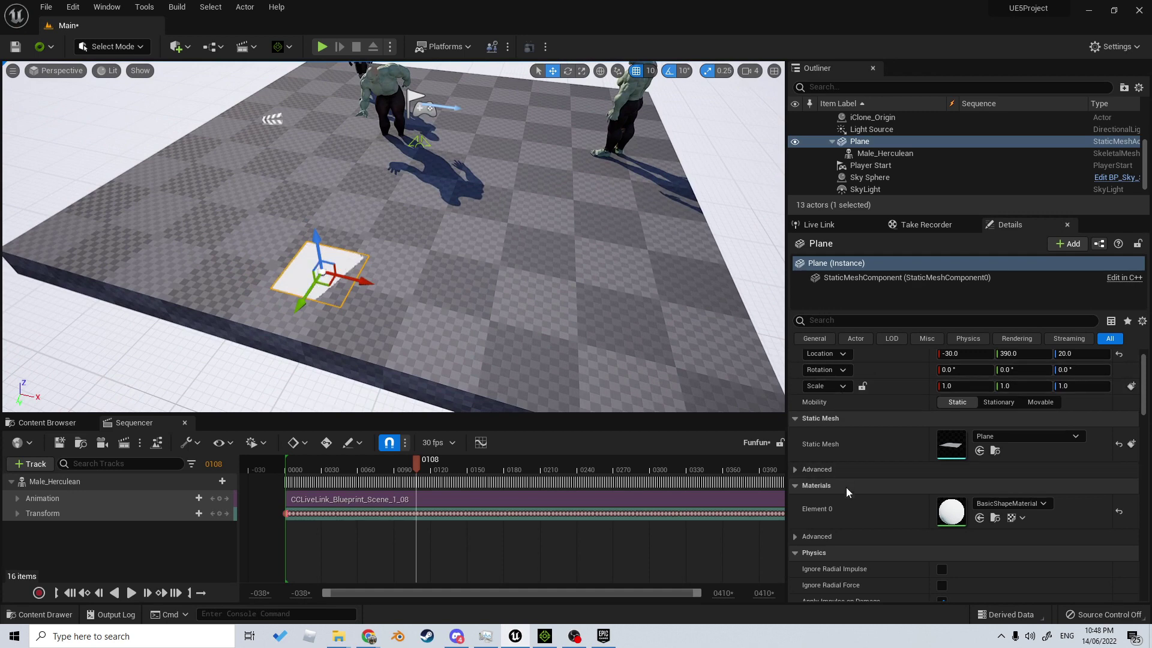
Uncheck Rendering > Visible on the Plane and refocus the view on it.
scroll(846, 488, down, 10)
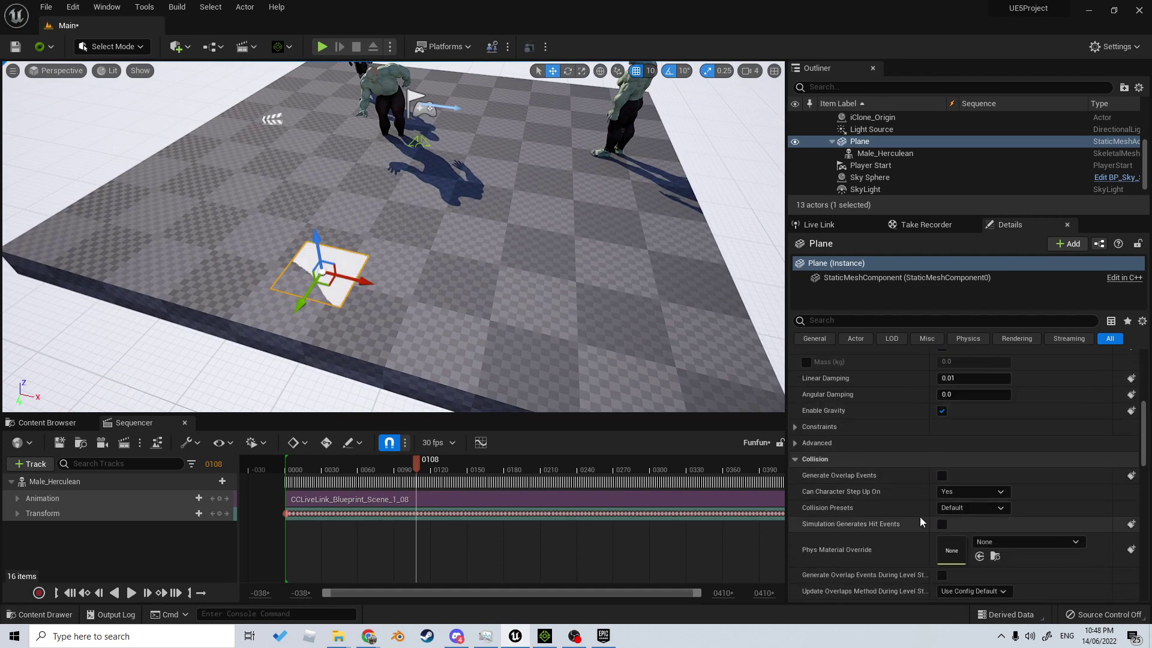
scroll(912, 531, down, 5)
click(942, 466)
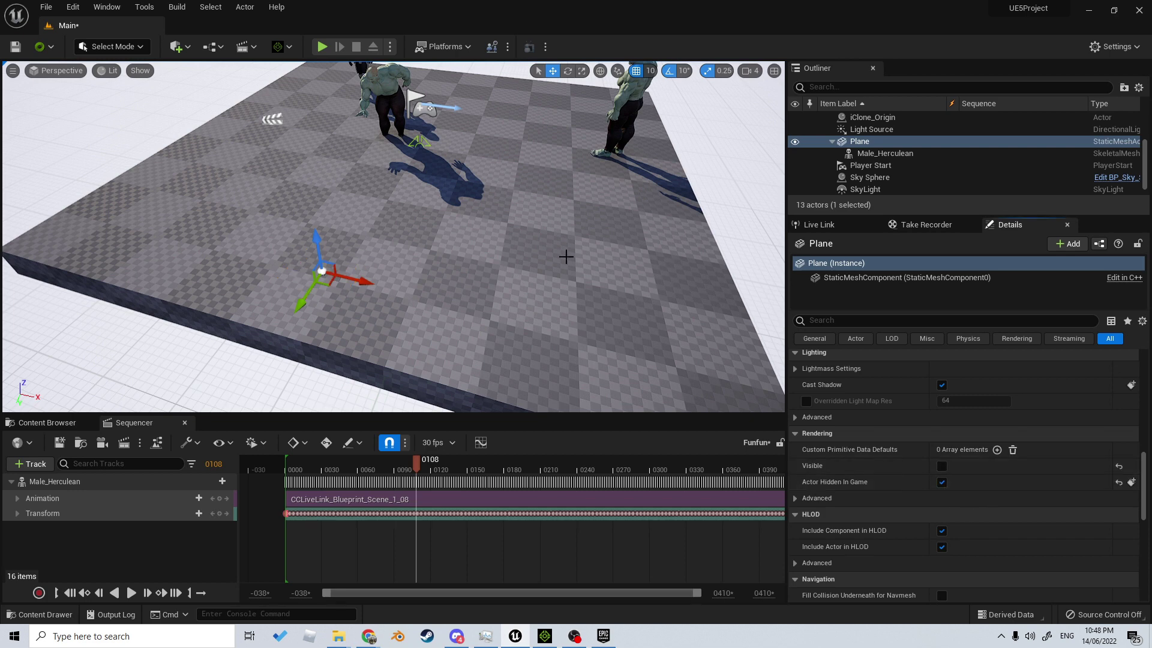
click(825, 143)
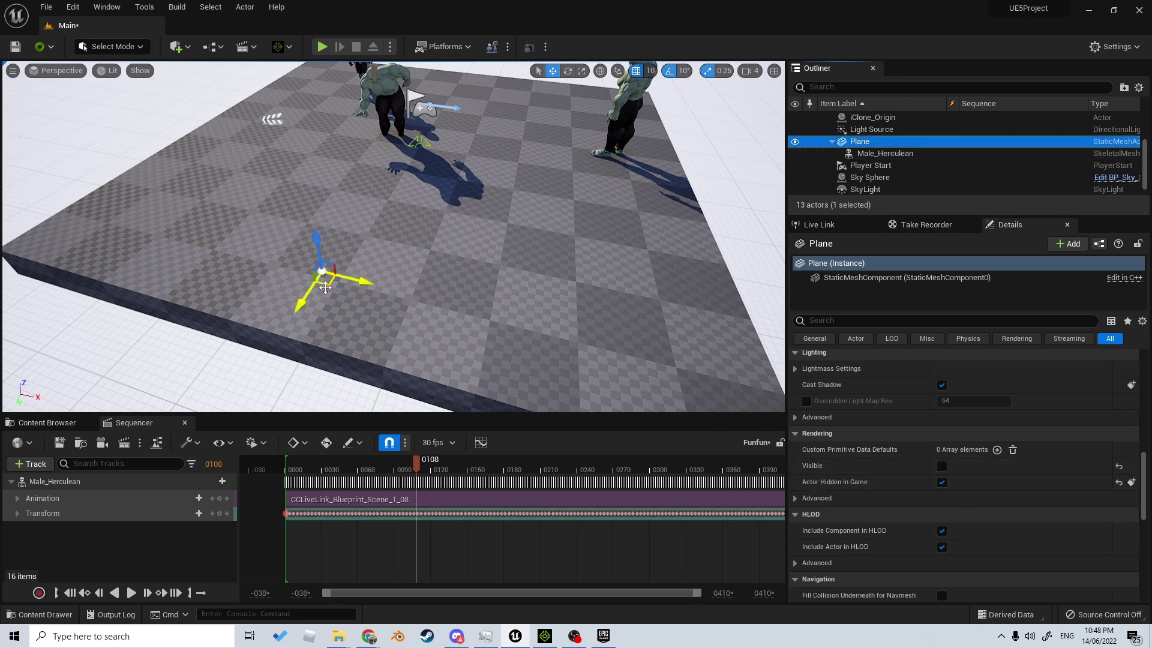
right_drag(325, 287, 444, 291)
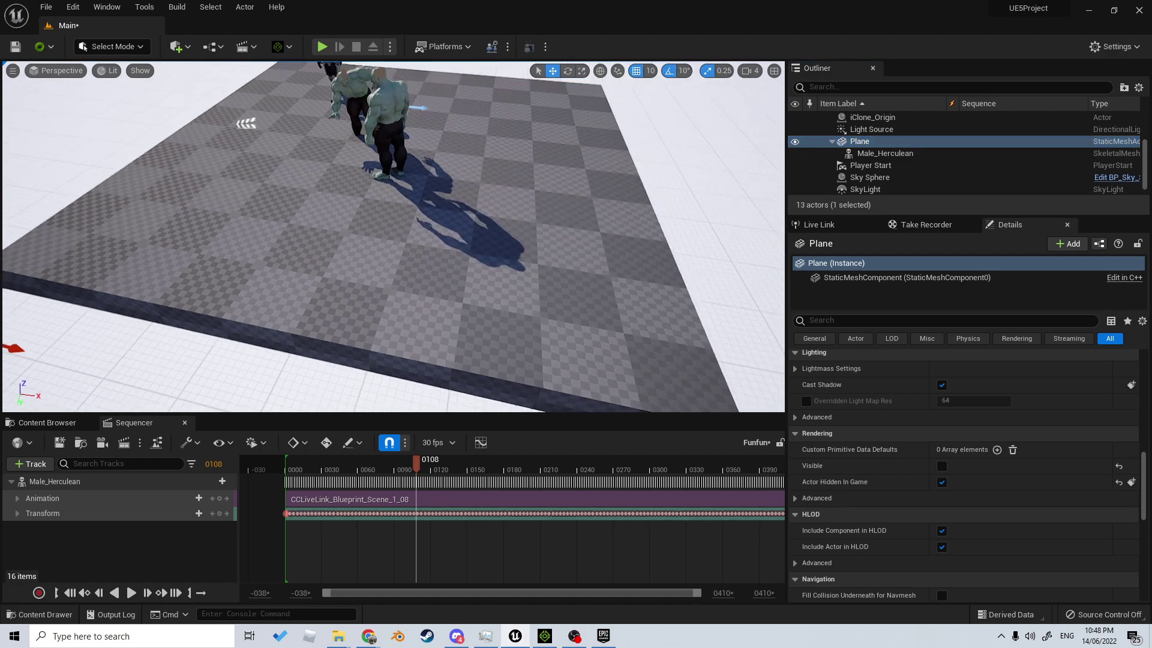
Frame the Plane and set its scale to 100.
key(f)
key(r)
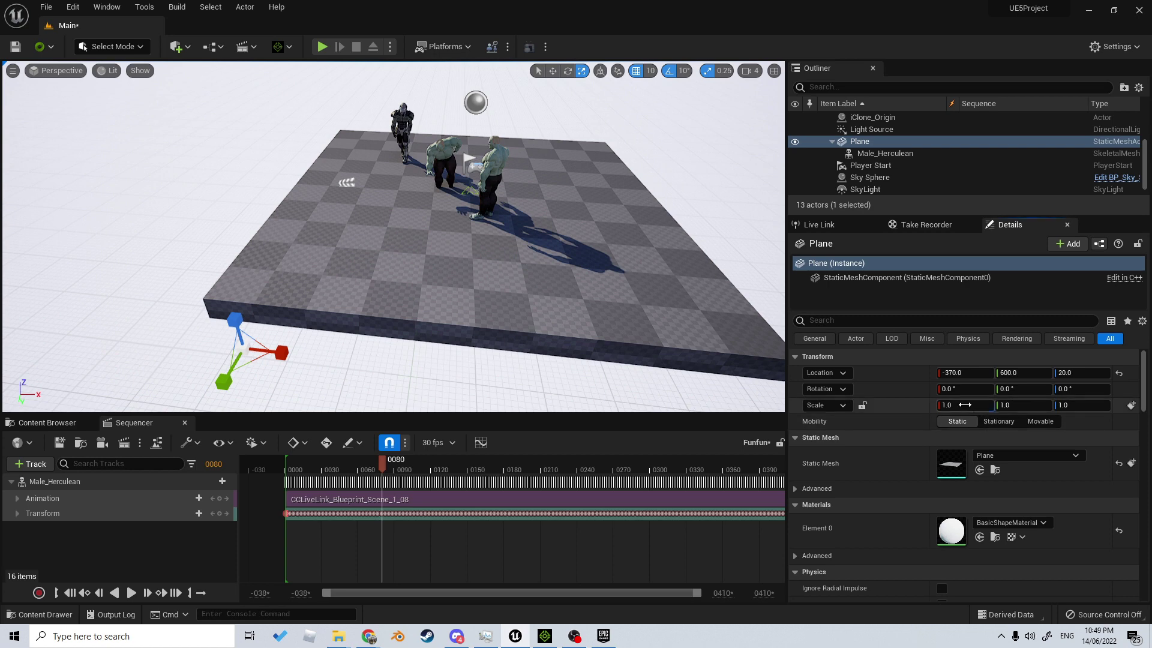
text(00)
key(Tab)
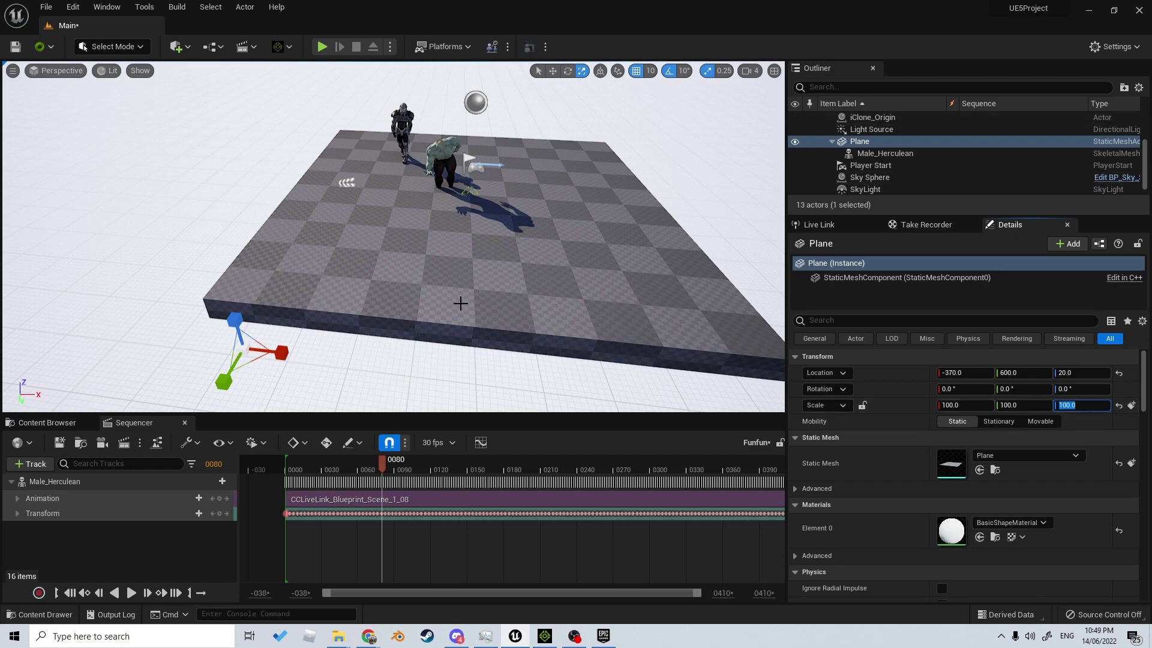
right_drag(460, 304, 420, 342)
scroll(460, 303, down, 6)
key(w)
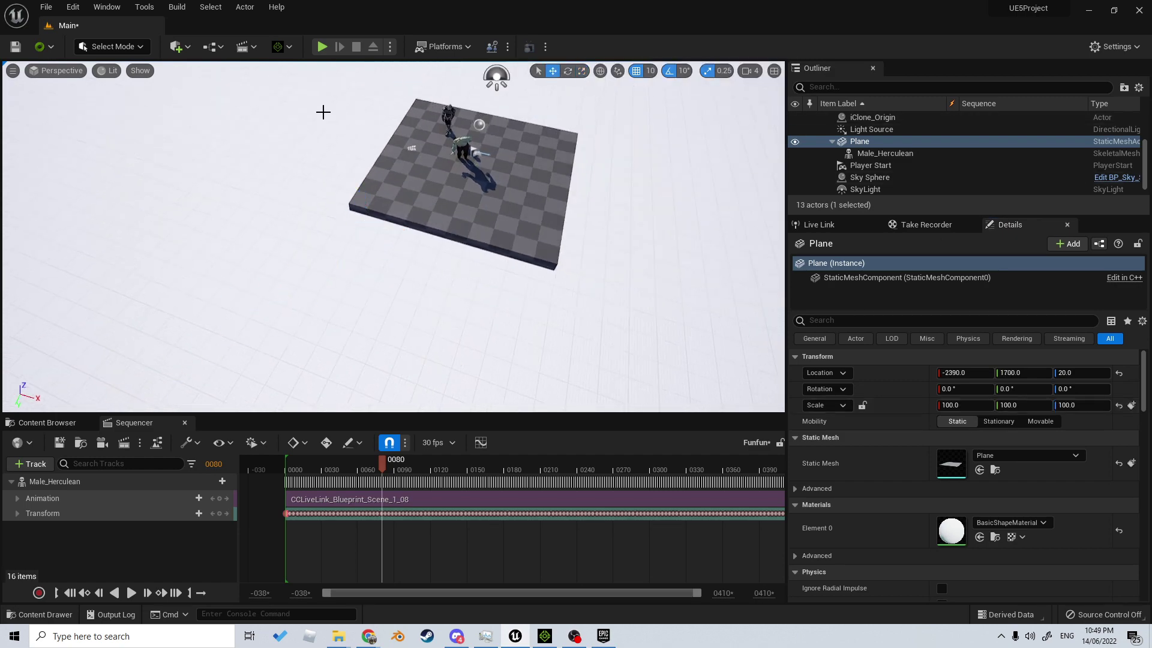
scroll(461, 298, down, 3)
right_drag(439, 314, 439, 314)
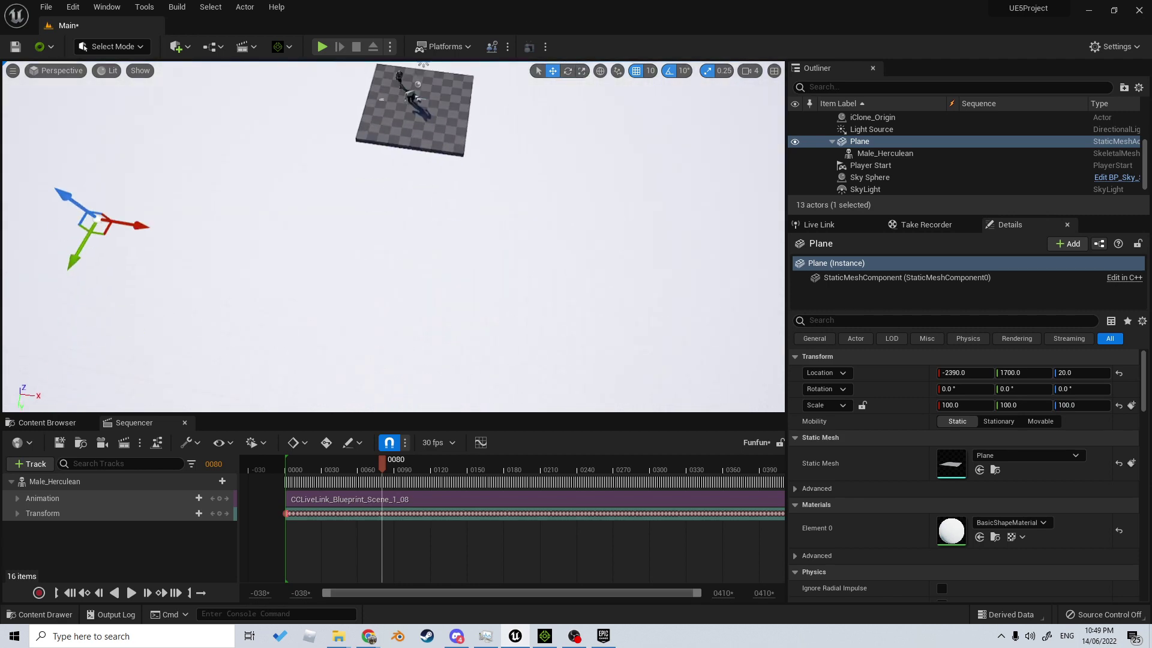
right_drag(355, 250, 355, 250)
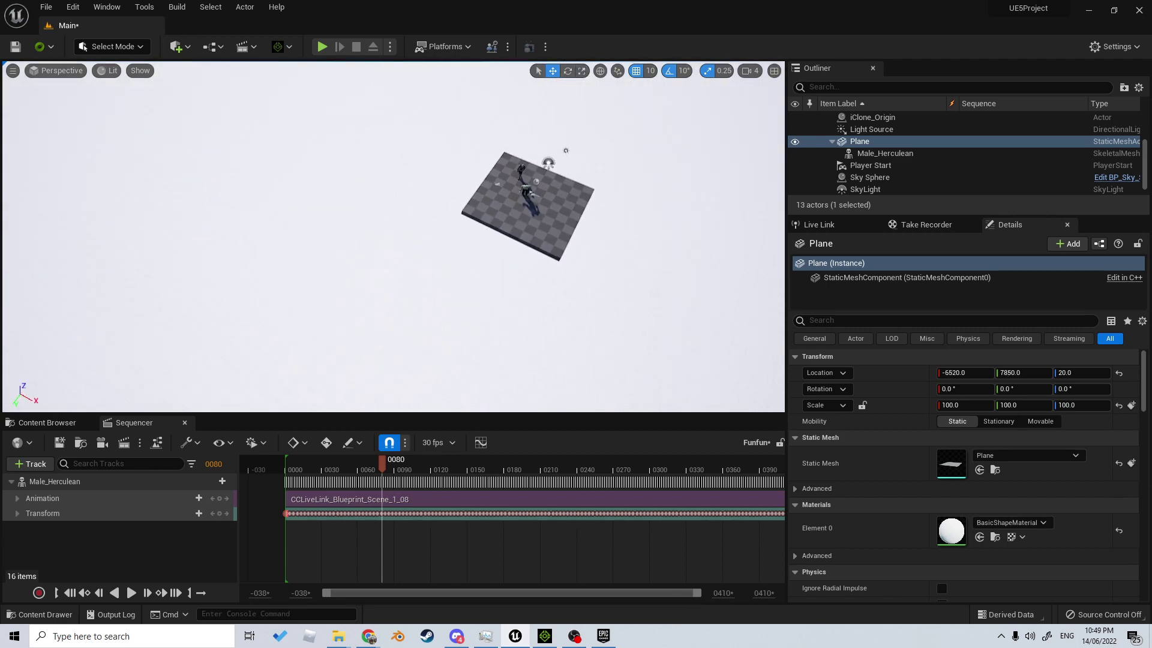
right_drag(456, 259, 457, 259)
Reduce the Plane's scale to 10 and undo the location reset.
click(966, 405)
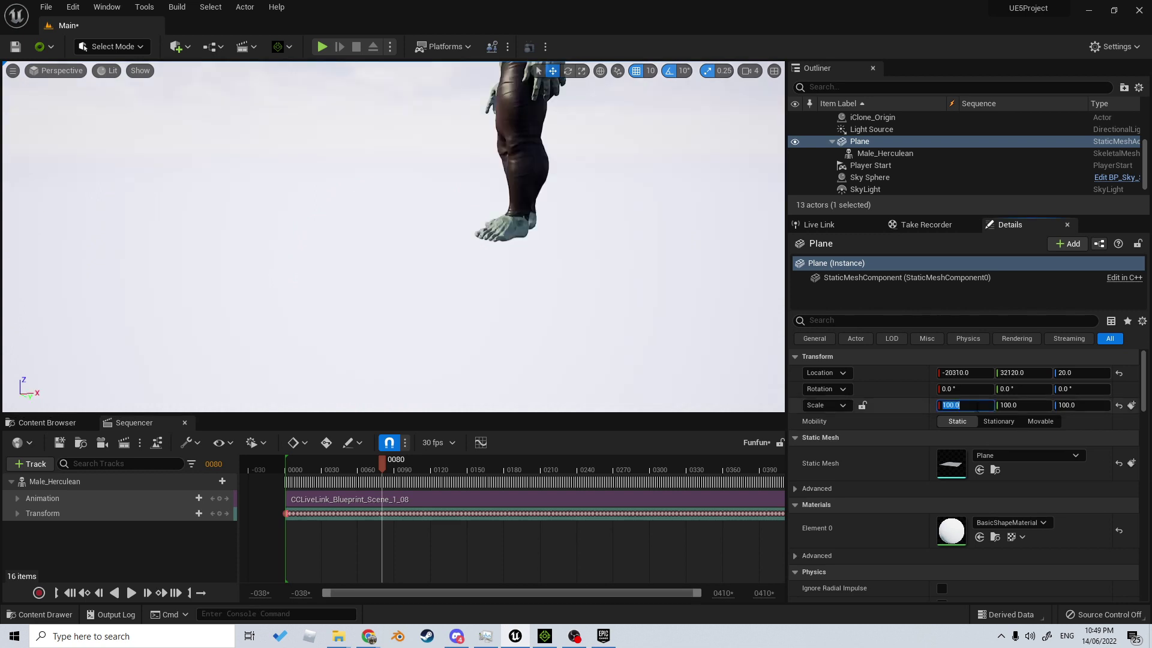
text(10)
key(Tab)
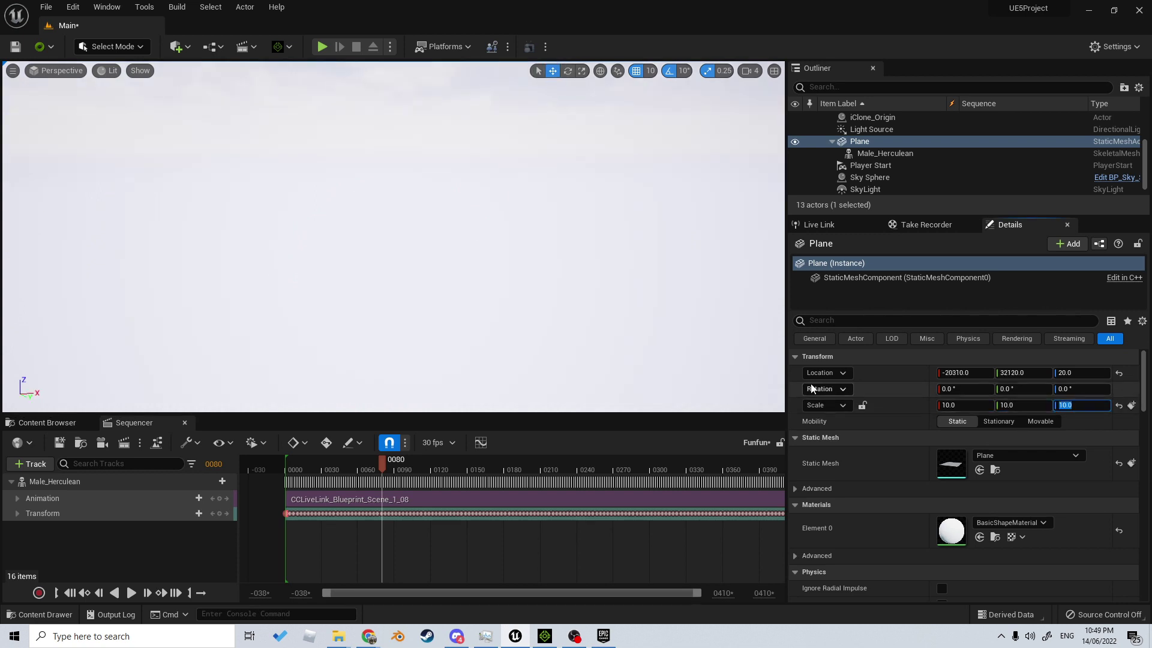
right_drag(531, 266, 570, 255)
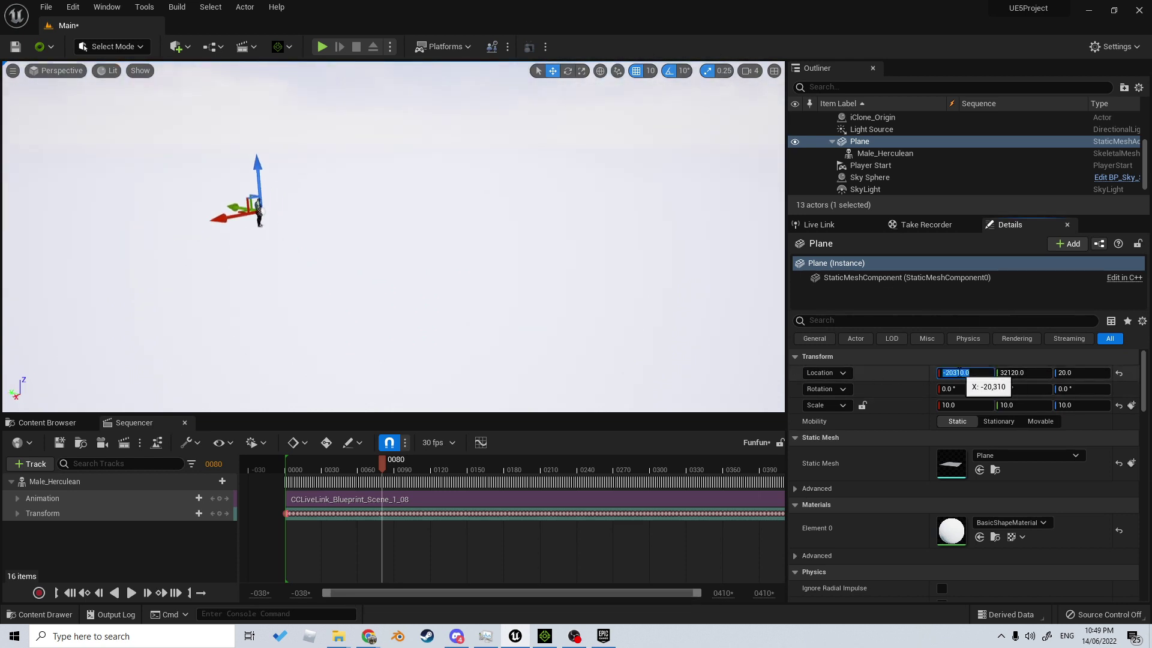
key(ctrl+z)
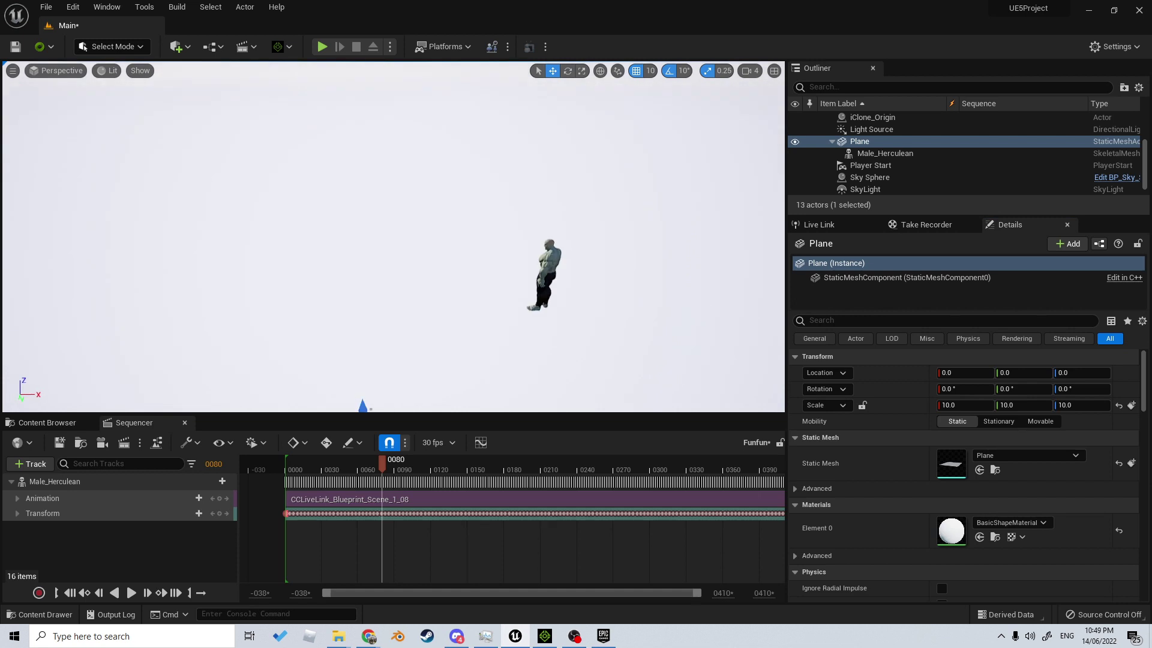
Rewind the playhead to frame 0 and play the giant Male_Herculean's recorded motion.
key(f)
right_drag(389, 460, 345, 465)
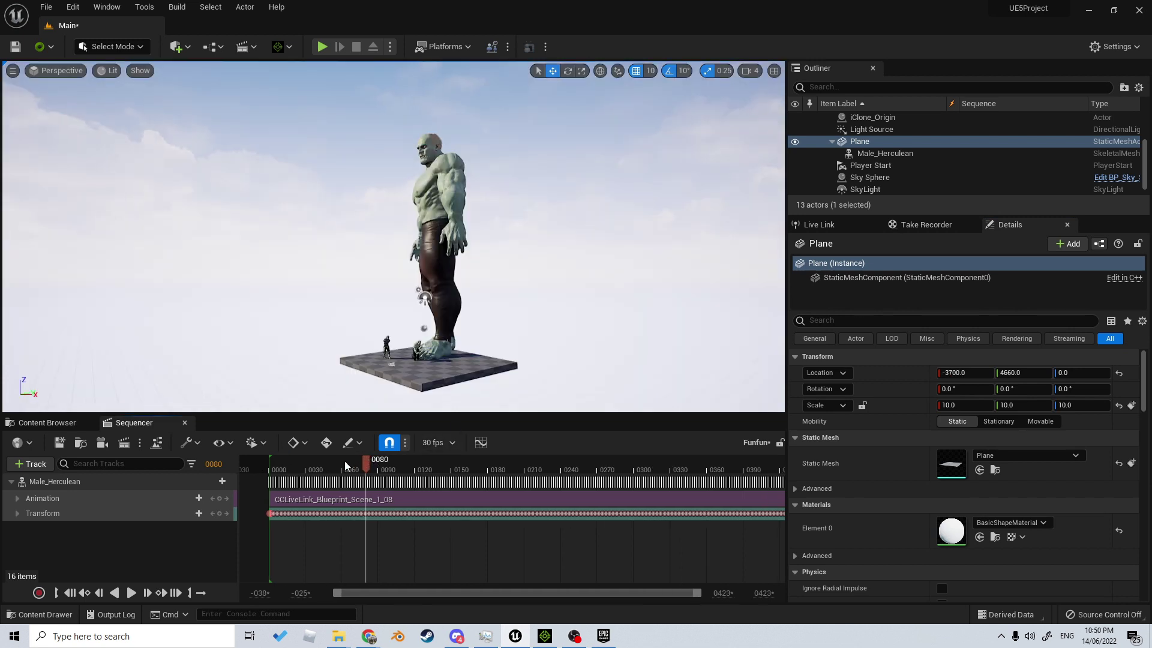
drag(327, 465, 271, 466)
key(space)
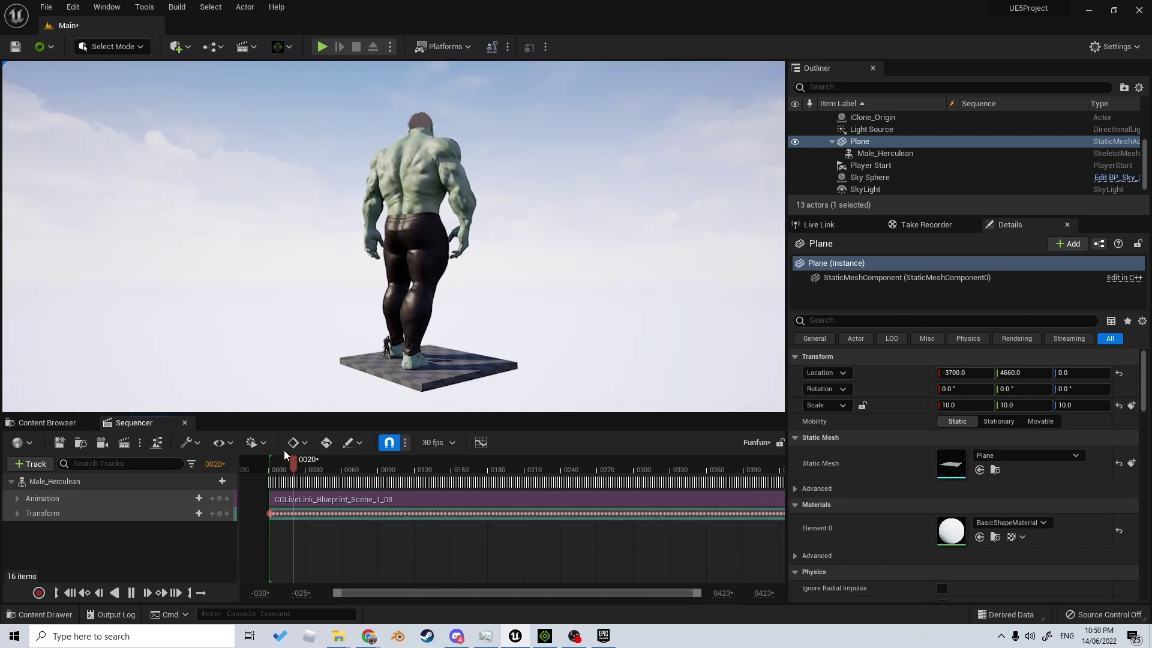